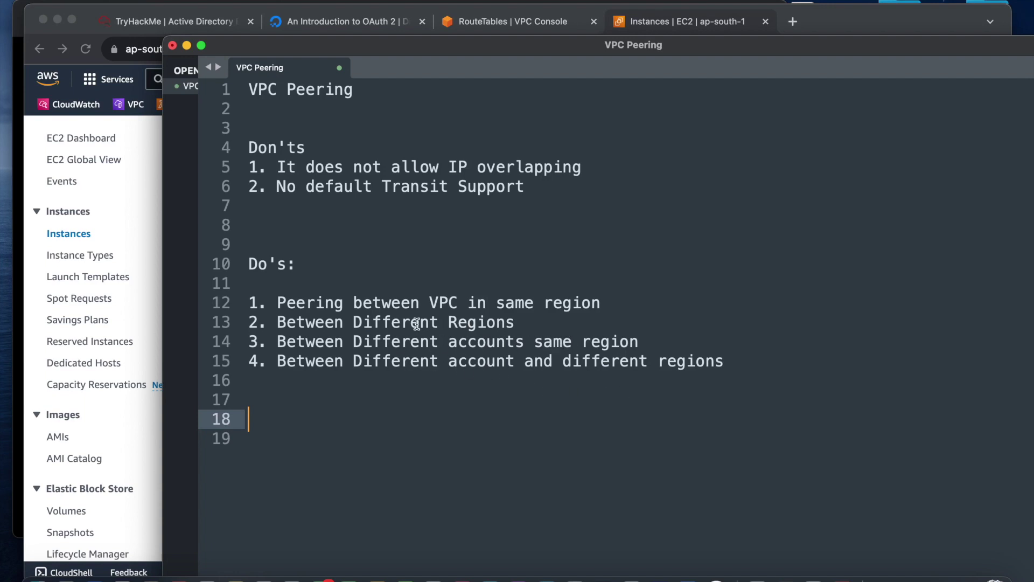
Step: Switch to the EC2 Instances page in Chrome and start a new instance launch named vpc-1
left_click(698, 25)
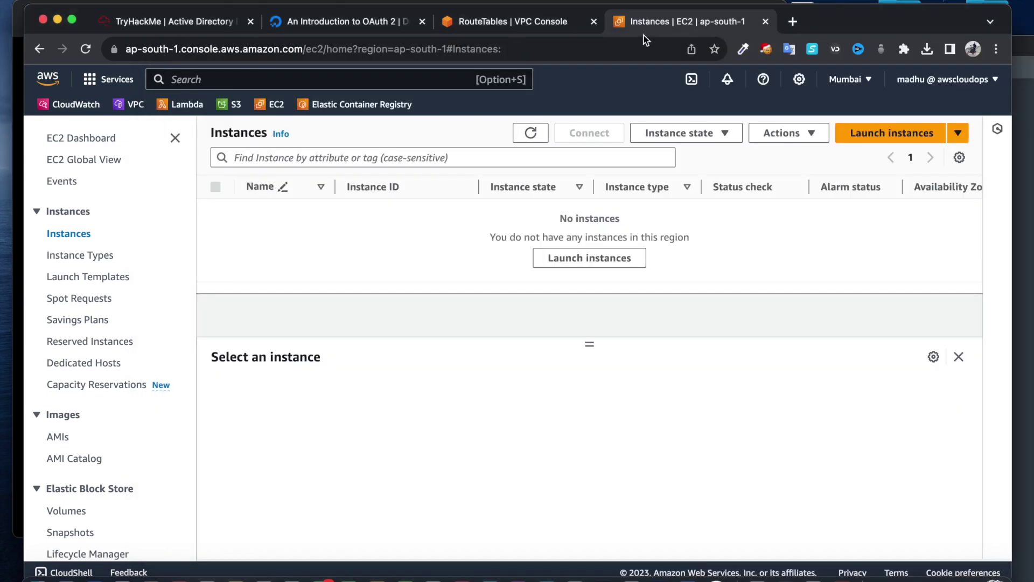
left_click(894, 134)
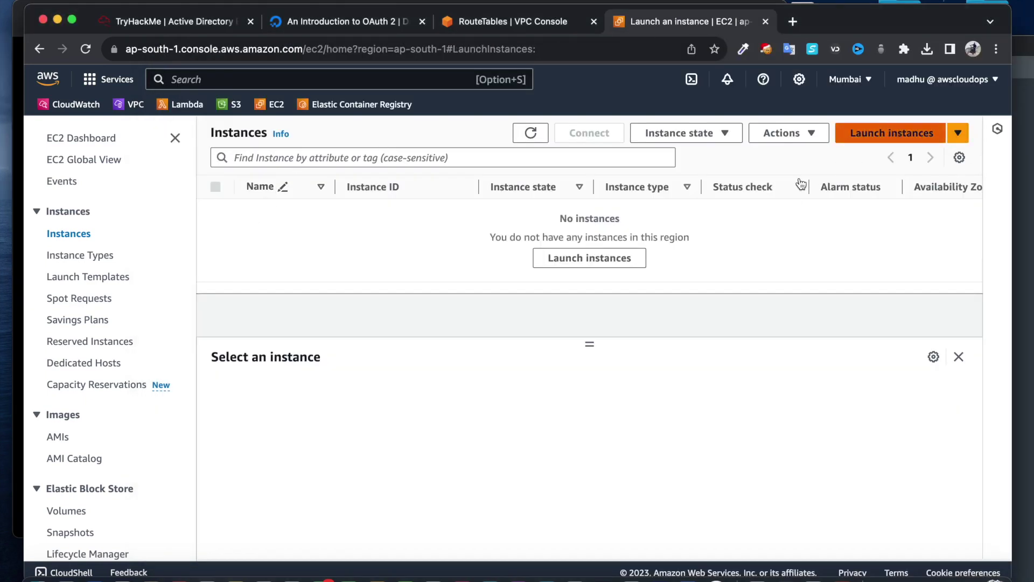
left_click(235, 334)
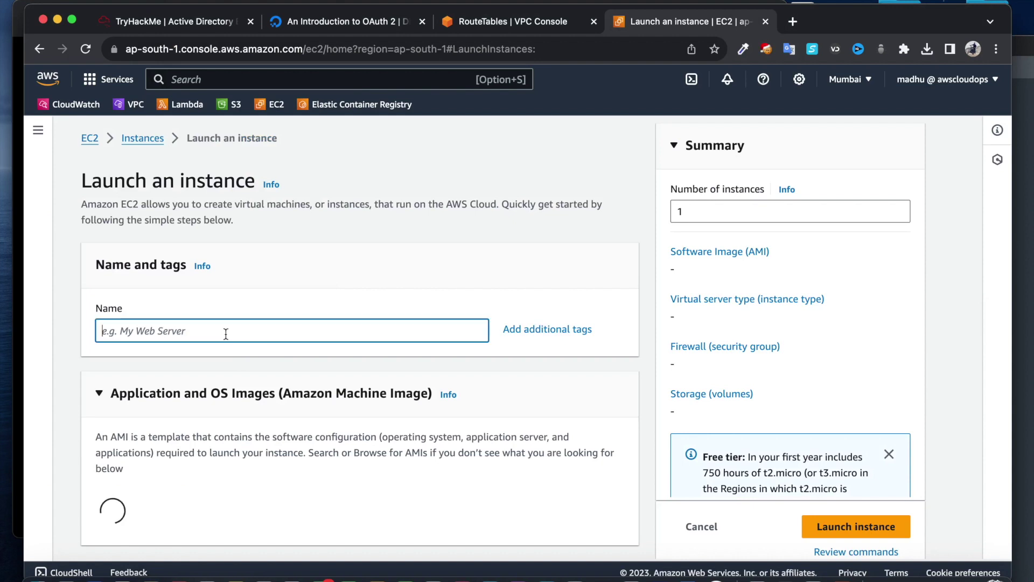
scroll(275, 310, "down", 1)
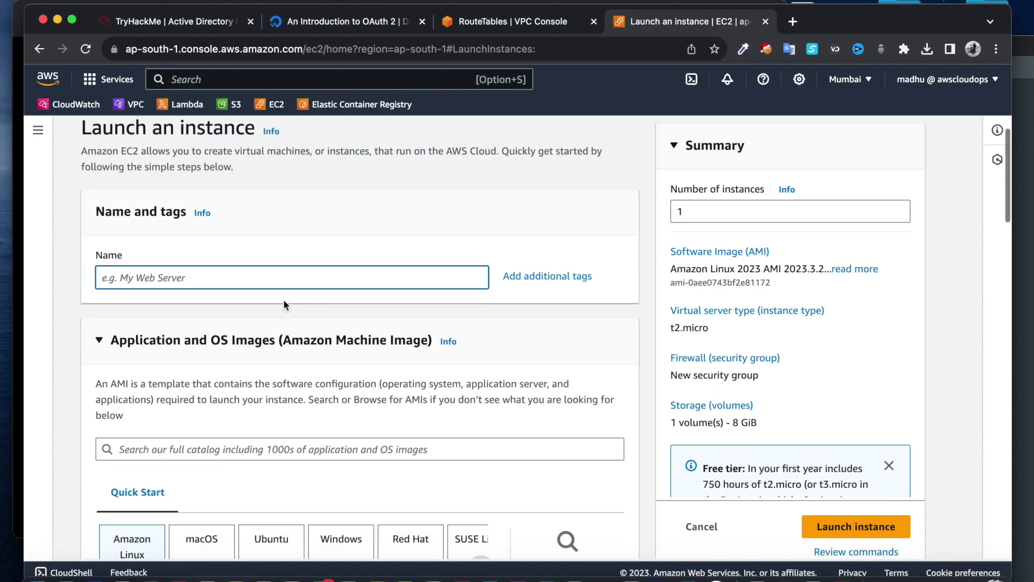
type("vpc-1")
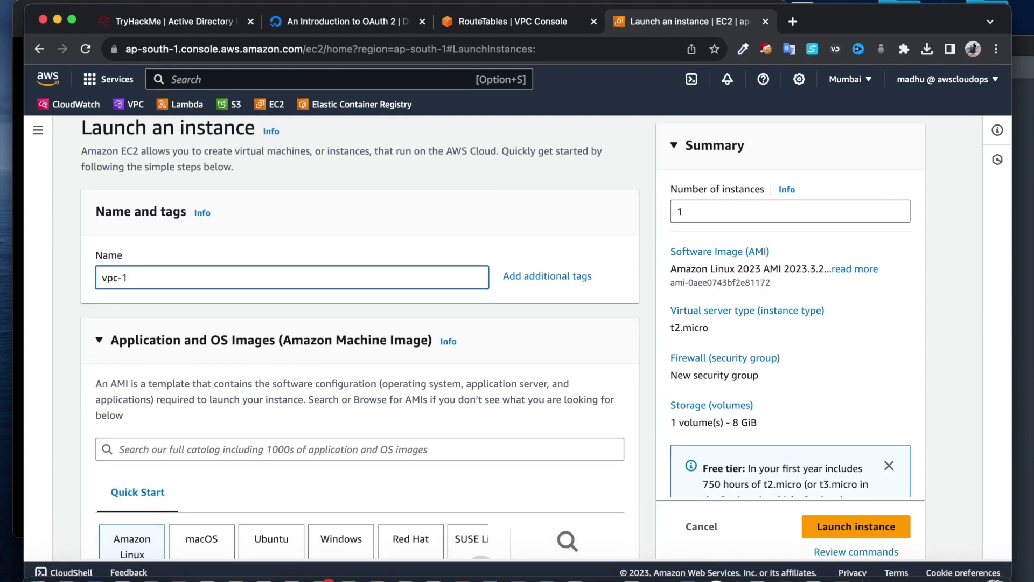
left_click(299, 314)
Step: Choose the Ubuntu Server 22.04 LTS image and the mumbai_key key pair for the vpc-1 instance
scroll(299, 314, "down", 3)
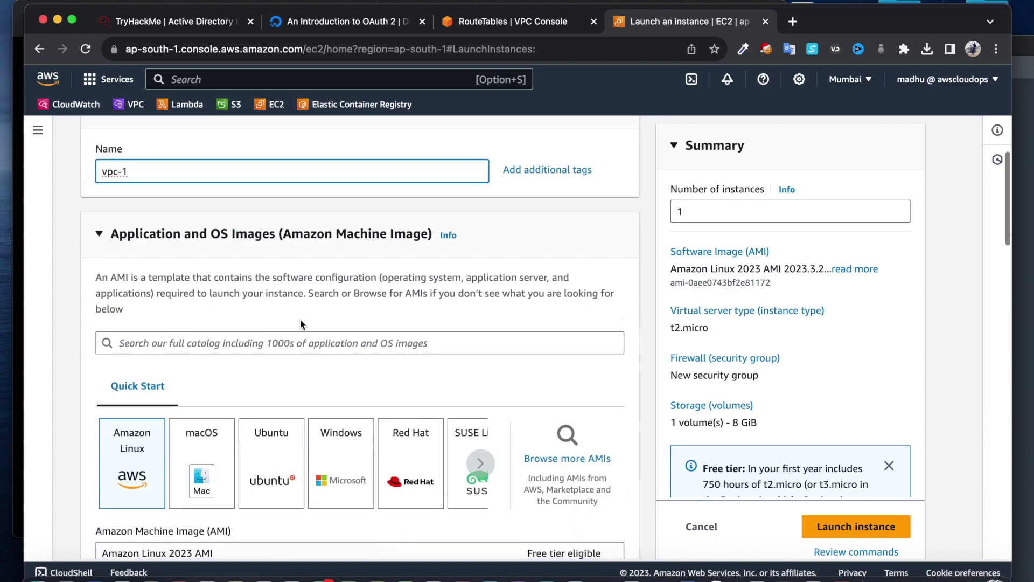
left_click(271, 425)
scroll(272, 426, "down", 9)
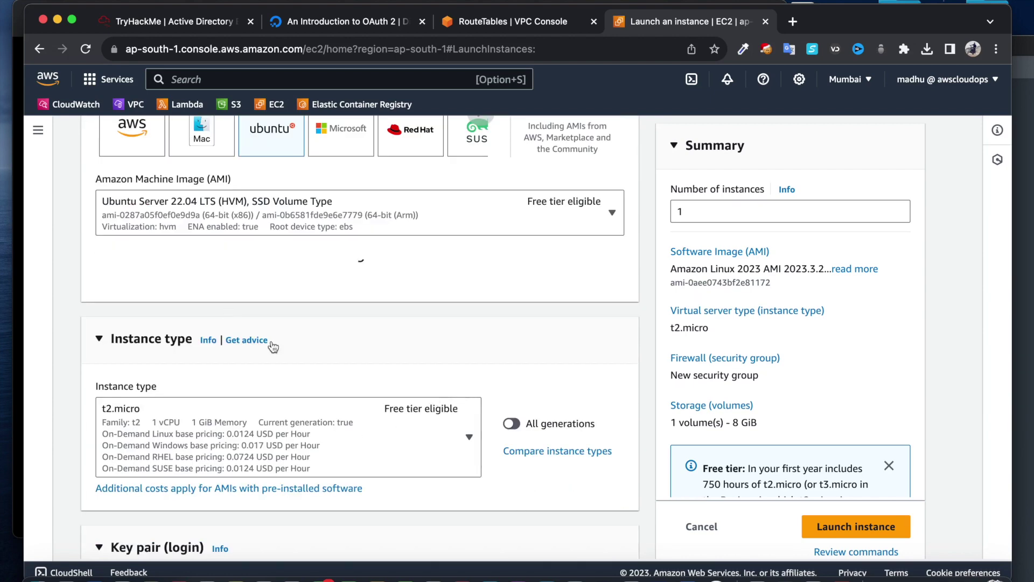
scroll(415, 338, "down", 5)
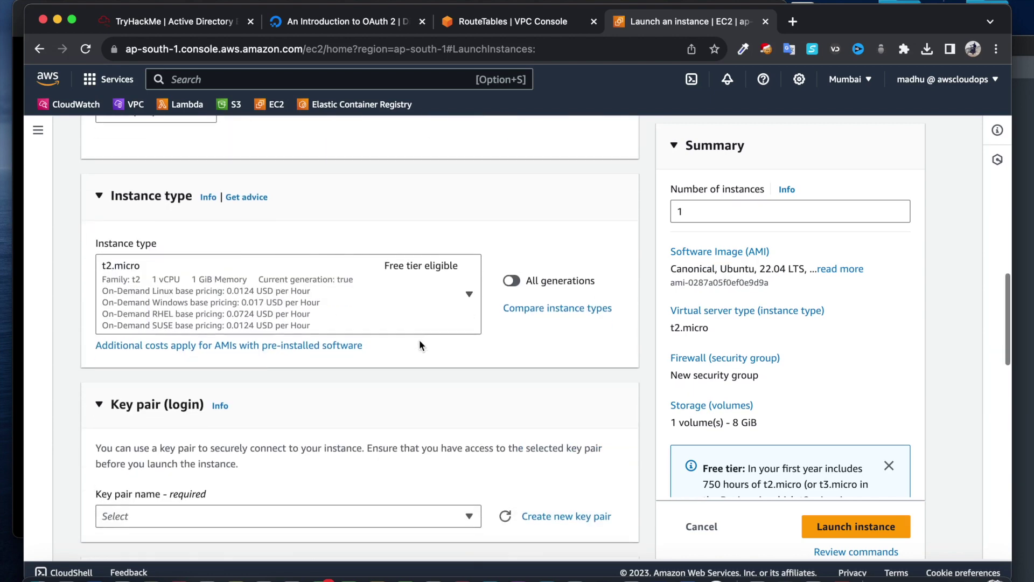
left_click(309, 330)
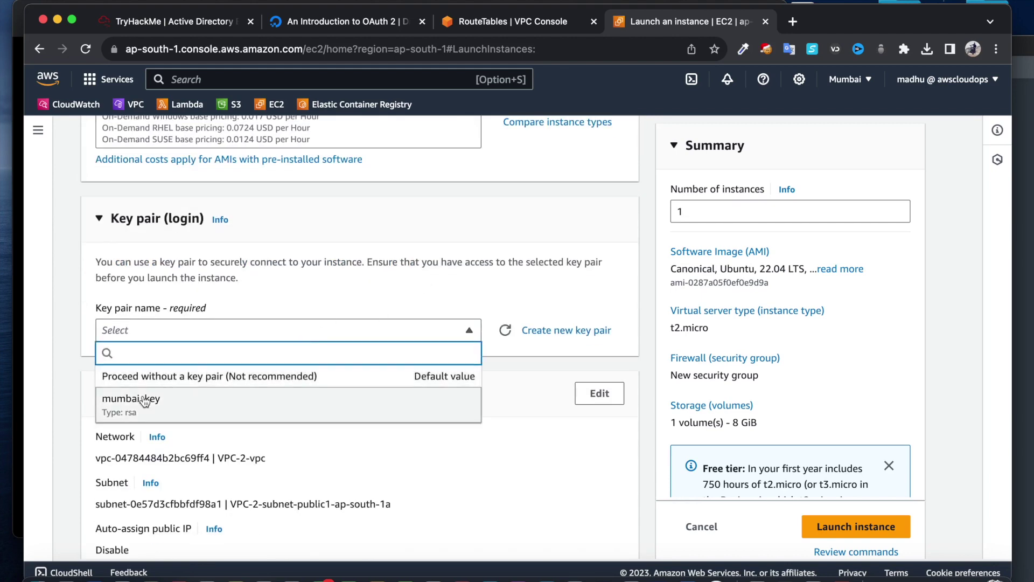
left_click(140, 403)
Step: Edit the network settings to place the instance in VPC-1-vpc and enable auto-assign public IP
scroll(430, 337, "down", 2)
scroll(429, 337, "down", 1)
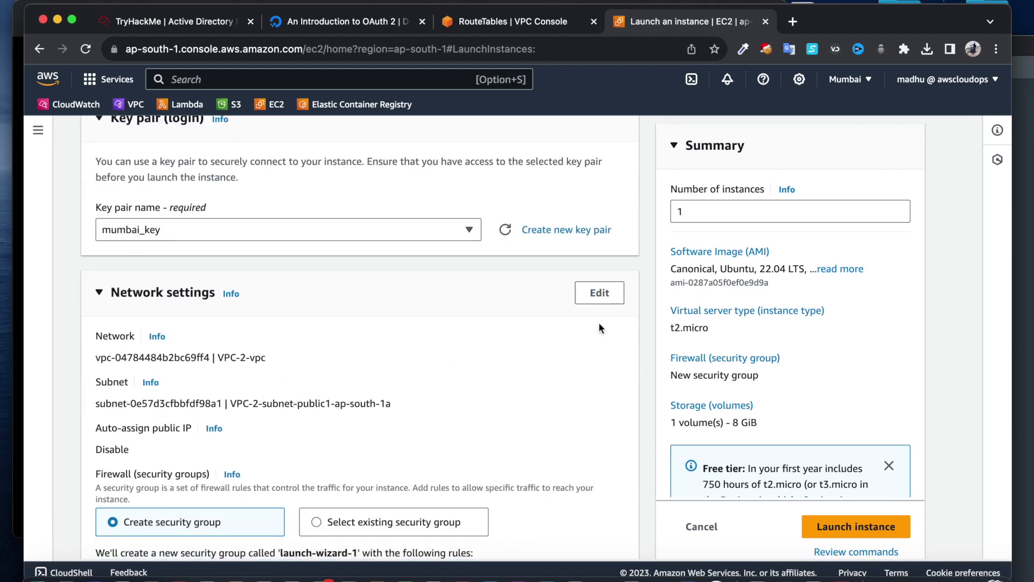
left_click(598, 292)
left_click(311, 367)
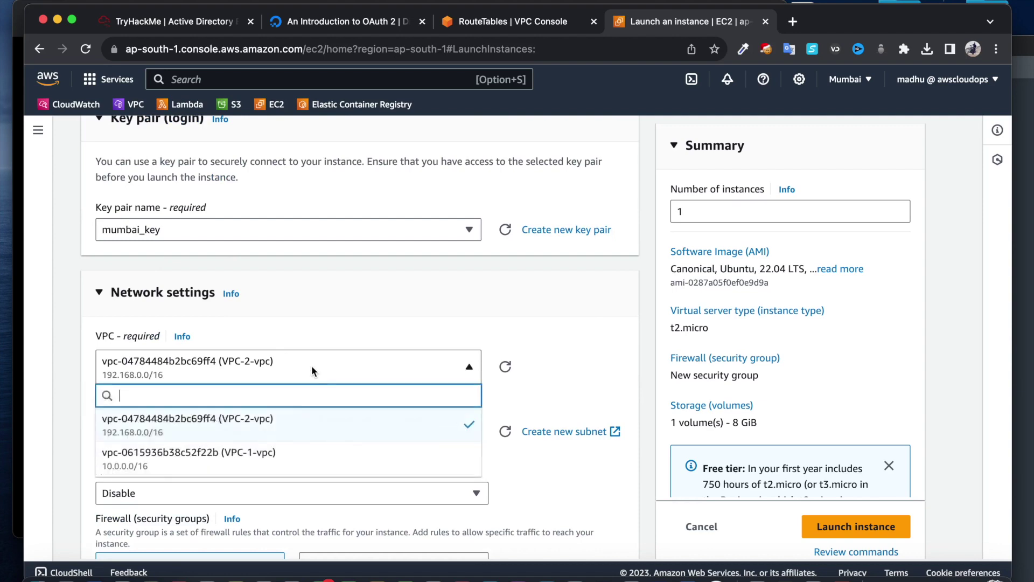
left_click(289, 451)
scroll(408, 299, "down", 1)
scroll(409, 305, "down", 1)
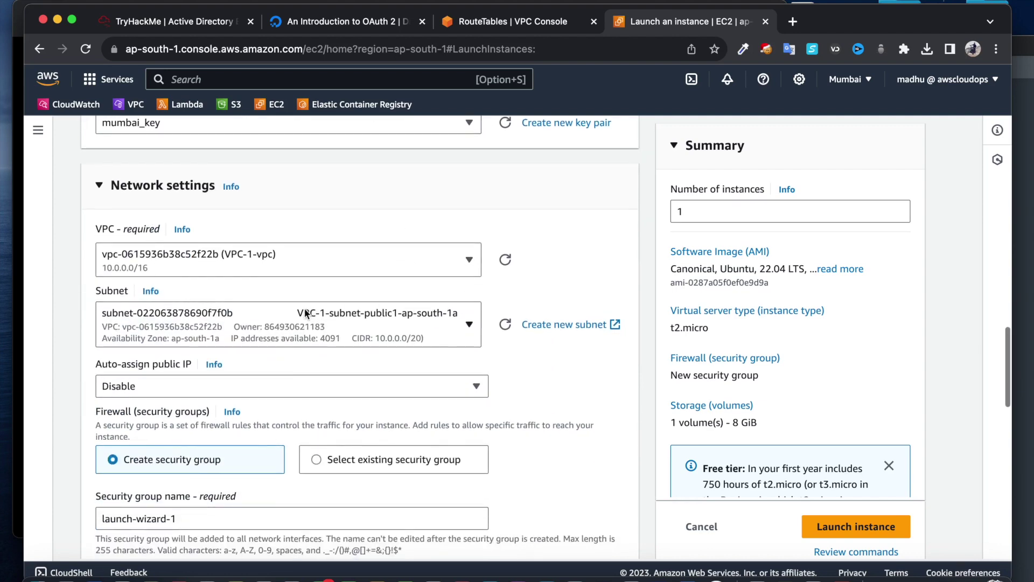
scroll(441, 327, "down", 1)
left_click(230, 333)
left_click(230, 351)
Step: Add an inbound security group rule allowing All ICMP - IPv4 from Anywhere for the vpc-1 instance
scroll(534, 282, "down", 2)
scroll(230, 317, "down", 4)
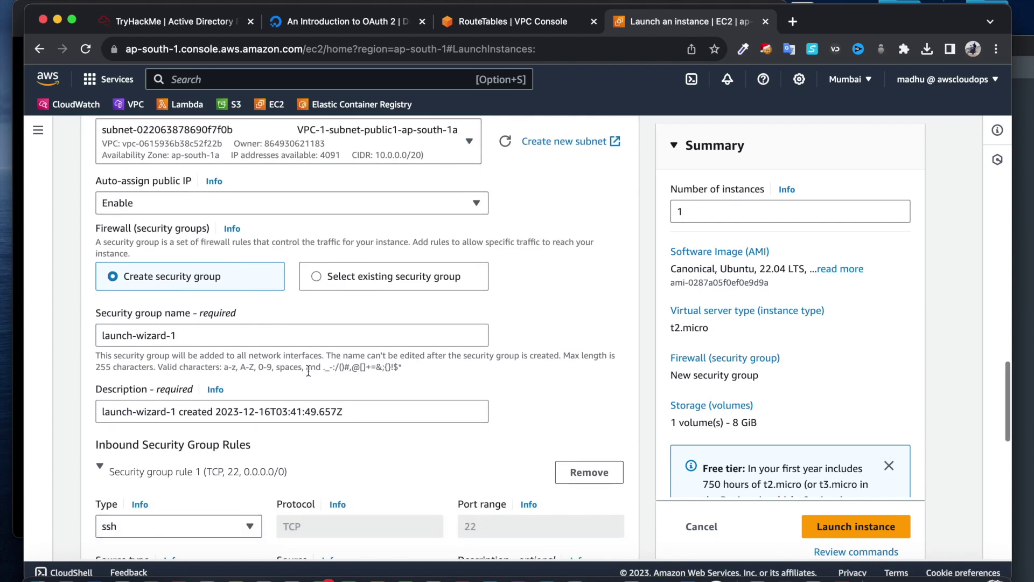
scroll(152, 257, "up", 1)
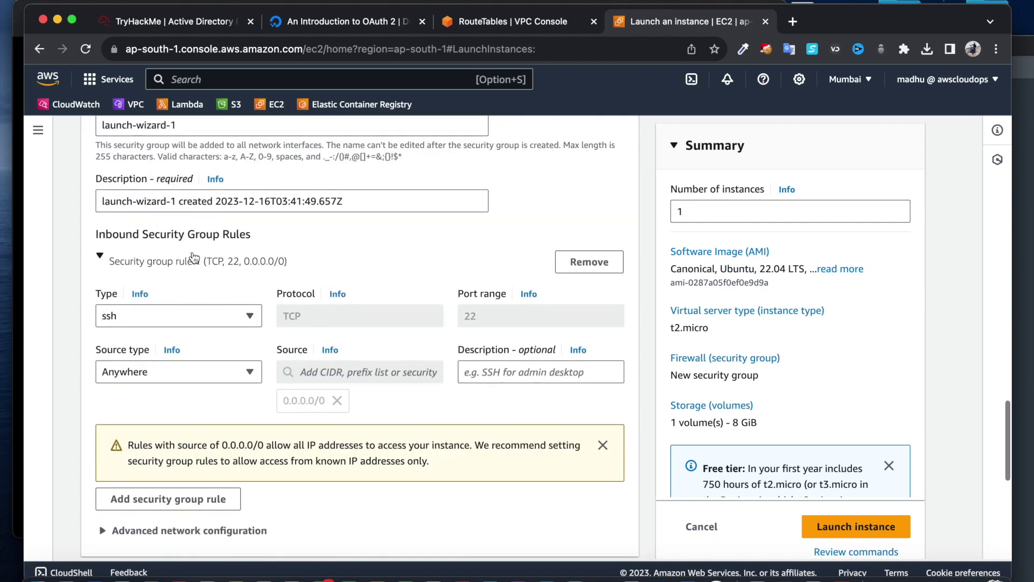
scroll(241, 367, "down", 2)
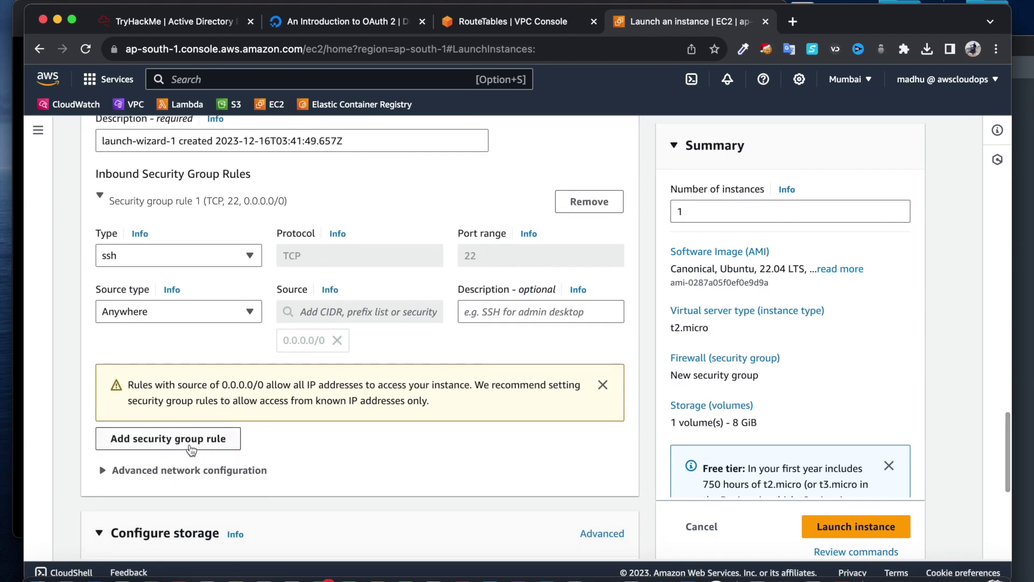
left_click(188, 441)
scroll(205, 415, "down", 2)
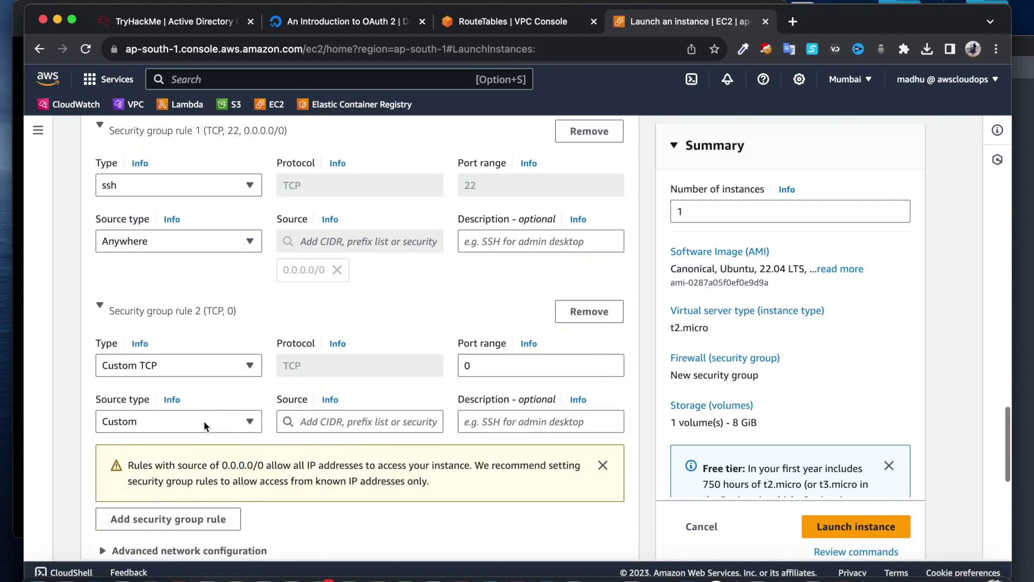
left_click(186, 366)
left_click(164, 308)
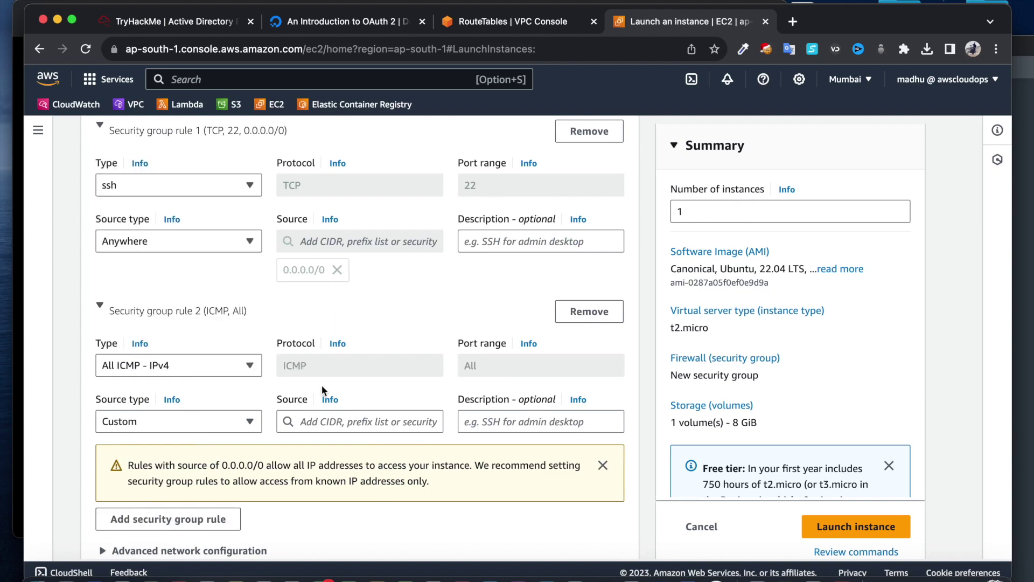
left_click(158, 422)
left_click(124, 443)
Step: Launch the vpc-1 instance with the default 8 GiB gp2 storage
scroll(462, 405, "down", 5)
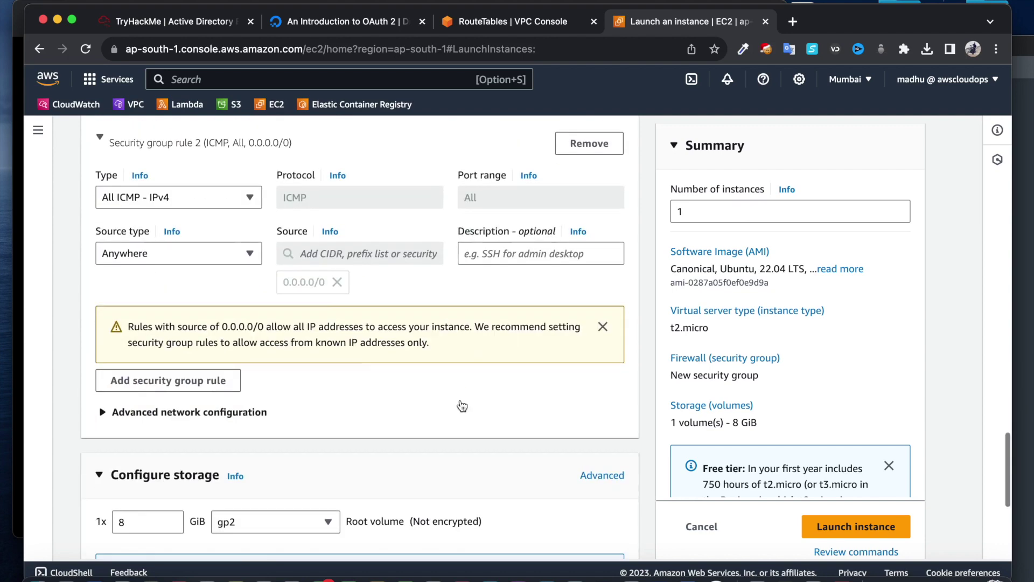
scroll(462, 406, "down", 5)
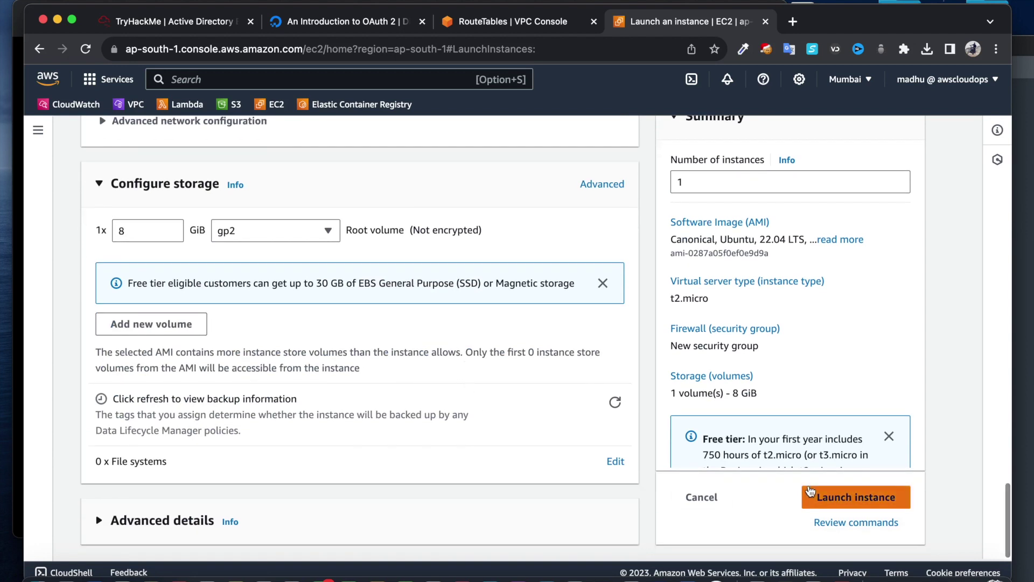
left_click(835, 496)
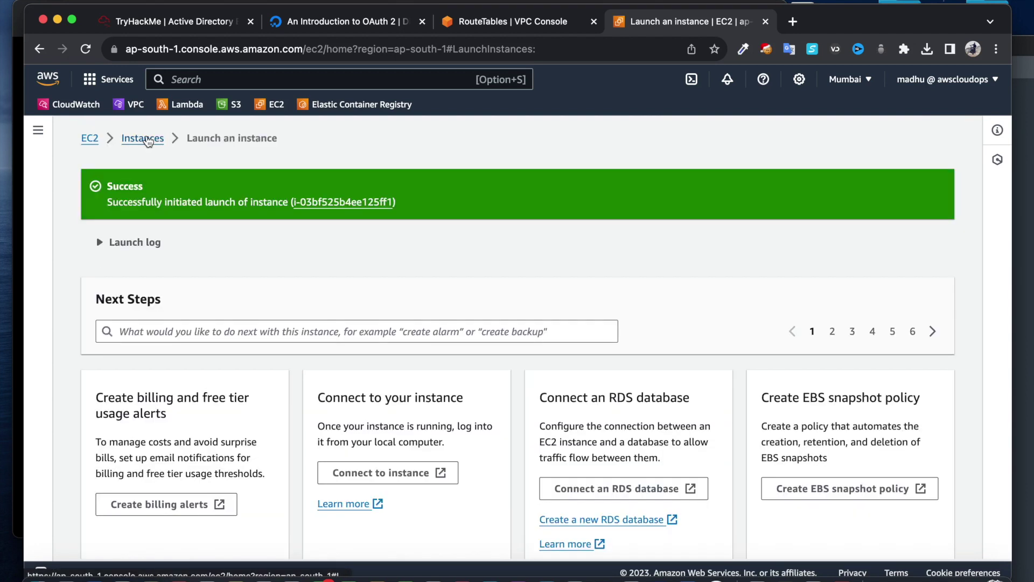
Step: Return to the instances list and start another instance launch named vpc-2
left_click(147, 140)
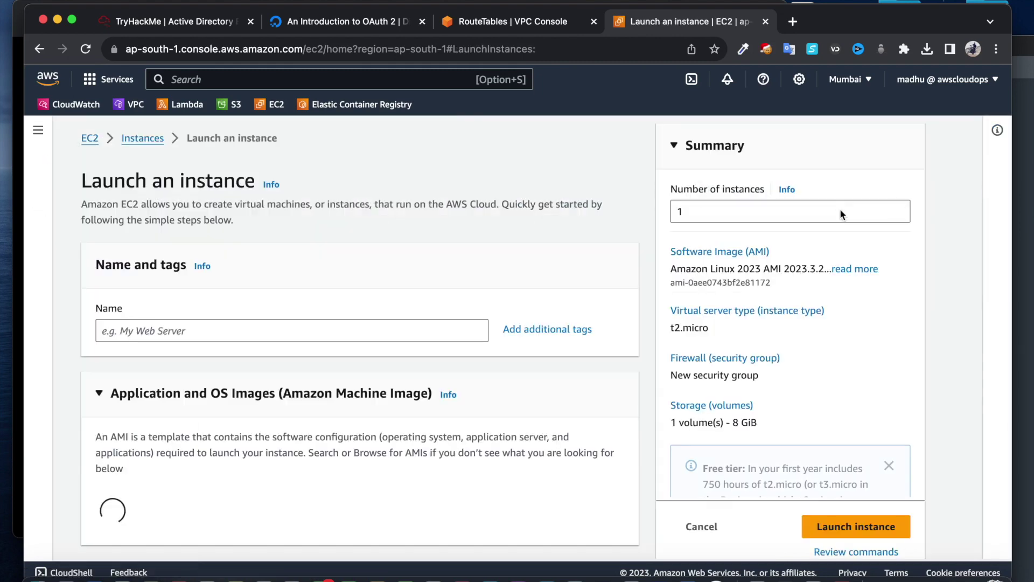
left_click(176, 333)
type("vpc-2")
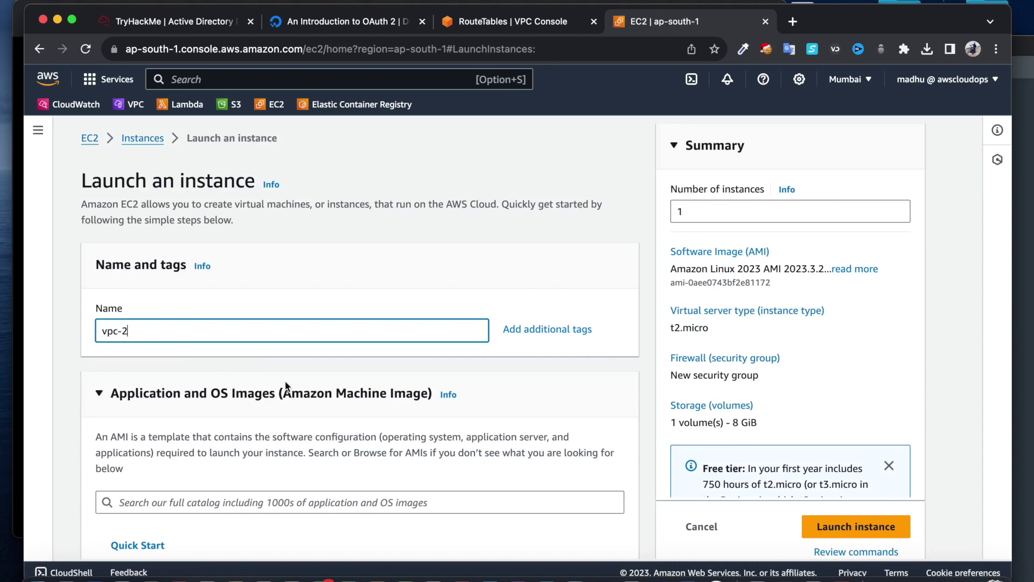
Step: Choose the Ubuntu Server 22.04 LTS image and the mumbai_key key pair for the vpc-2 instance
scroll(286, 385, "down", 3)
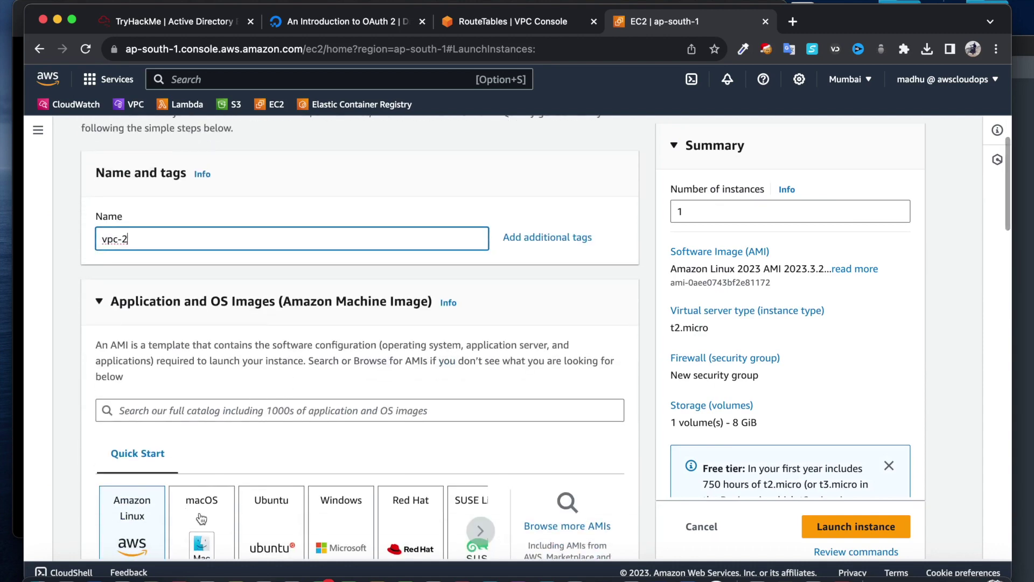
scroll(482, 363, "down", 5)
left_click(250, 276)
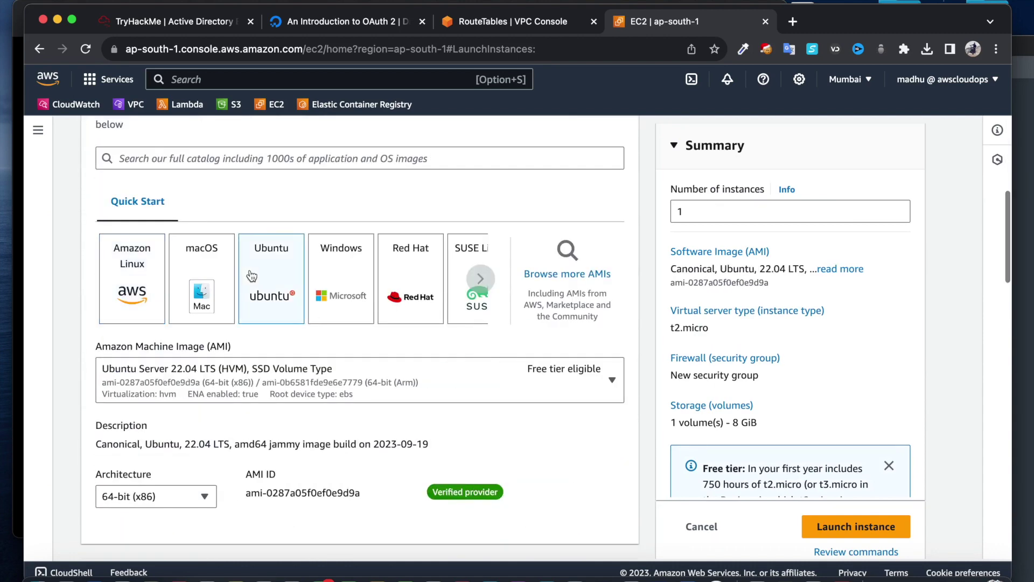
scroll(354, 323, "down", 4)
scroll(354, 323, "down", 5)
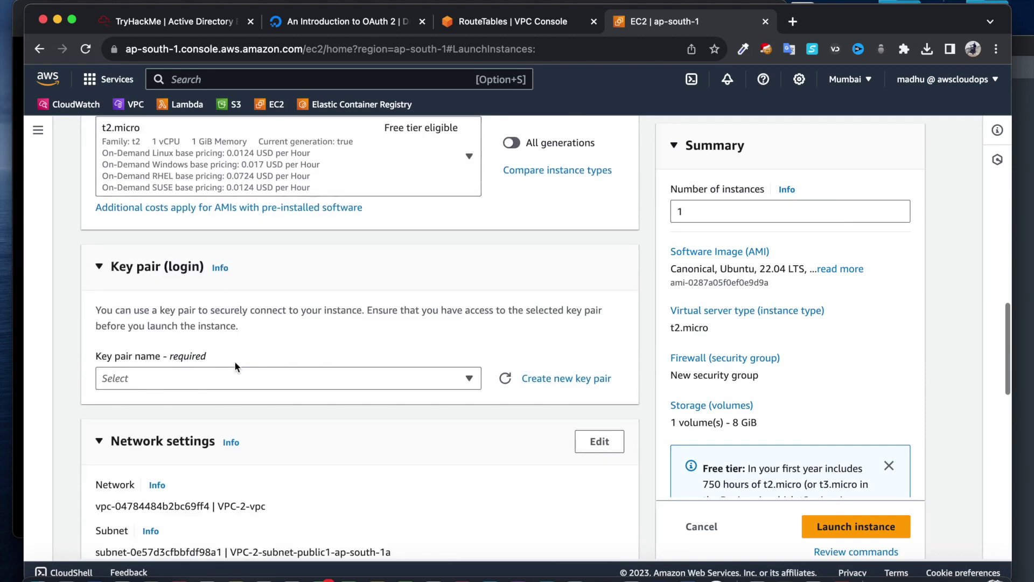
left_click(225, 374)
left_click(157, 465)
Step: Edit the network settings, keeping VPC-2-vpc, and enable auto-assign public IP for the vpc-2 instance
scroll(156, 463, "down", 5)
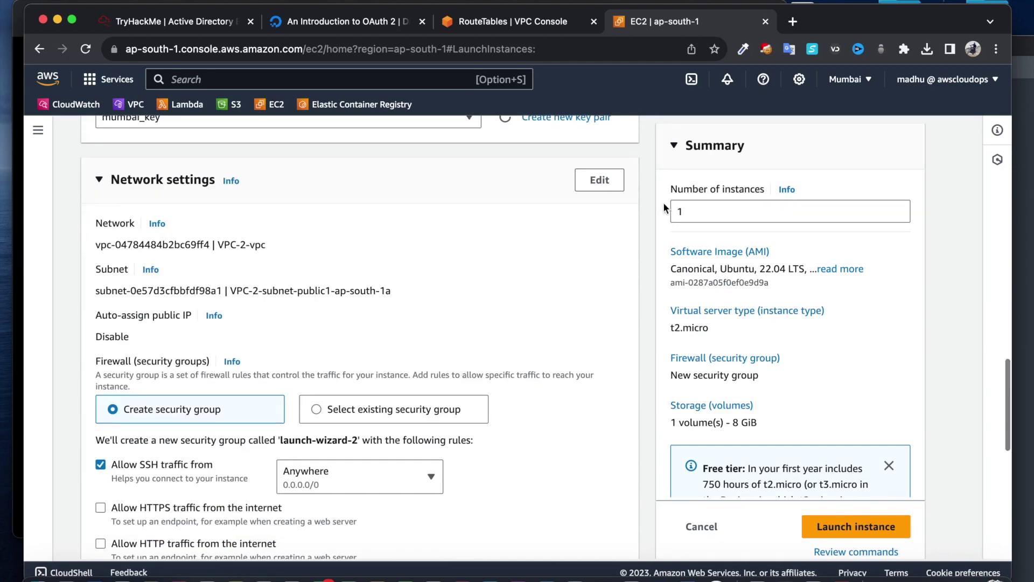
left_click(599, 179)
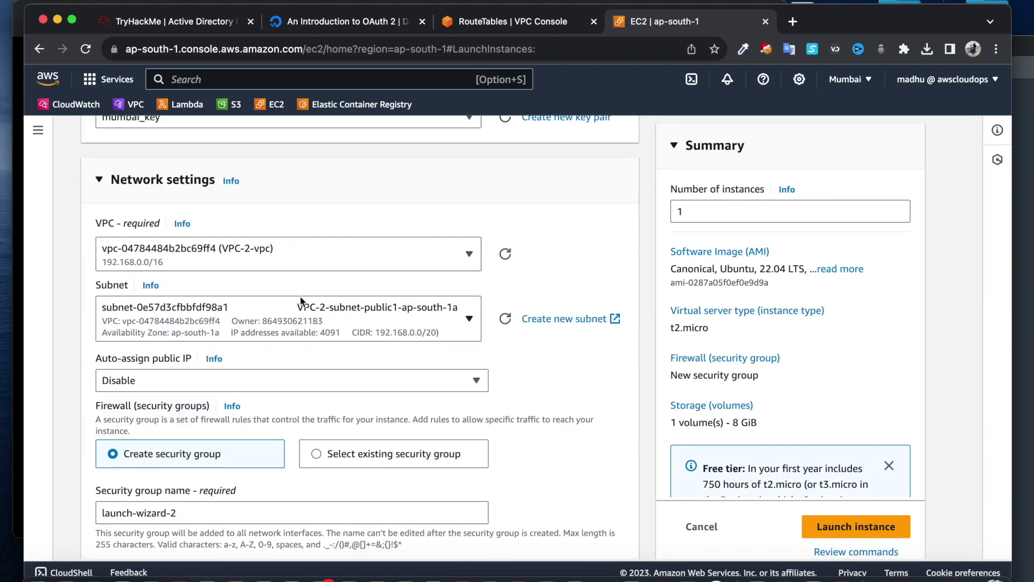
left_click(208, 380)
left_click(208, 401)
Step: Add an inbound security group rule allowing All ICMP - IPv4 from Anywhere for the vpc-2 instance
scroll(208, 391, "down", 2)
scroll(342, 339, "up", 5)
scroll(341, 337, "down", 5)
scroll(304, 366, "down", 6)
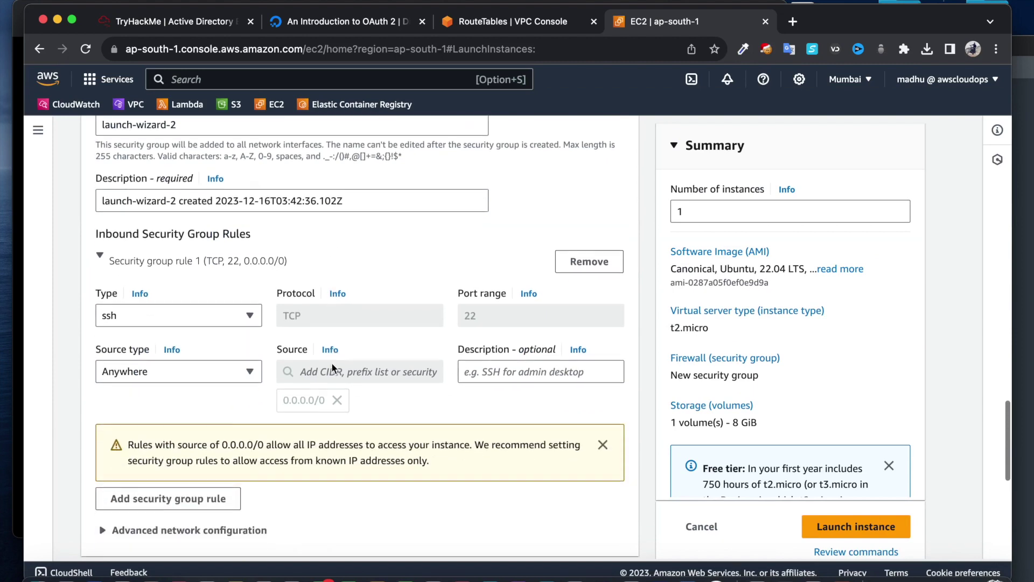
left_click(178, 446)
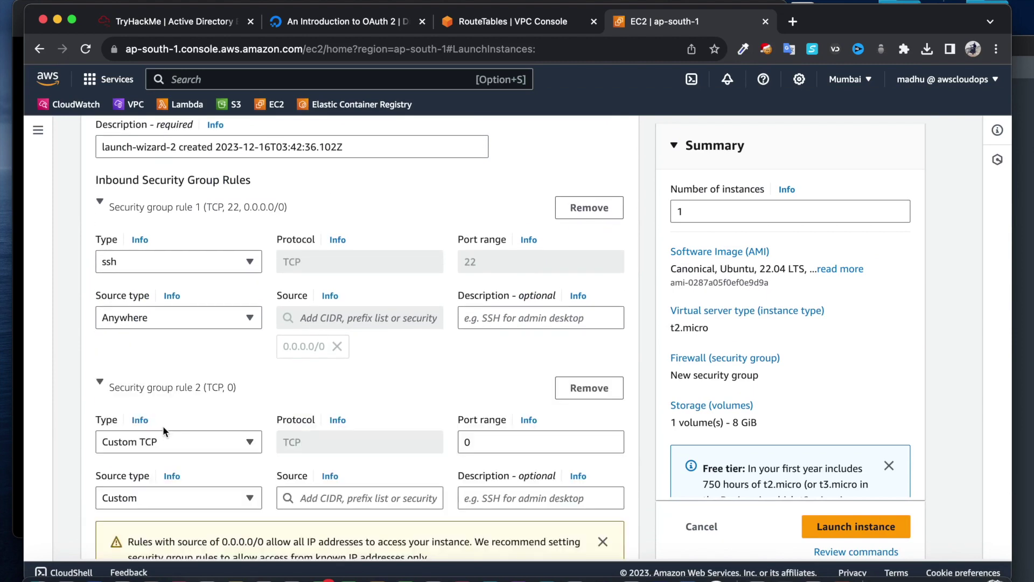
left_click(160, 447)
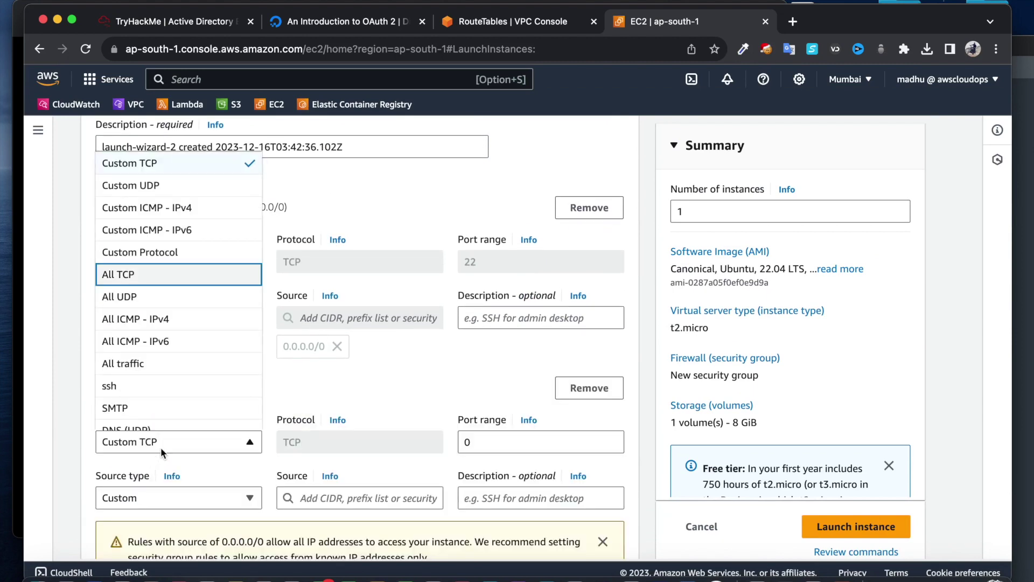
left_click(160, 320)
scroll(214, 366, "down", 2)
left_click(186, 405)
left_click(129, 427)
Step: Launch the vpc-2 instance, then return to the instances list and refresh it
scroll(456, 426, "down", 5)
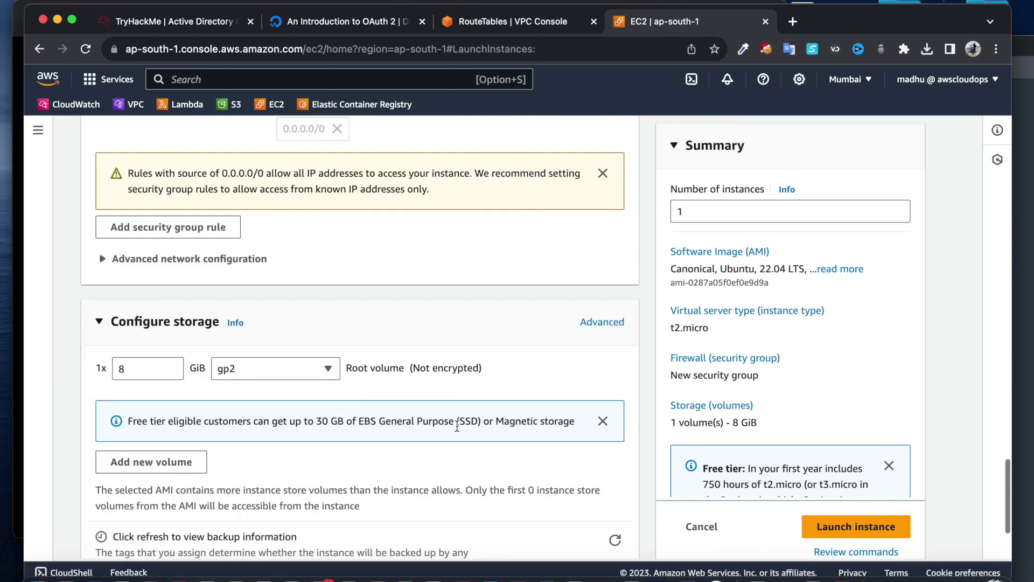
scroll(506, 354, "down", 3)
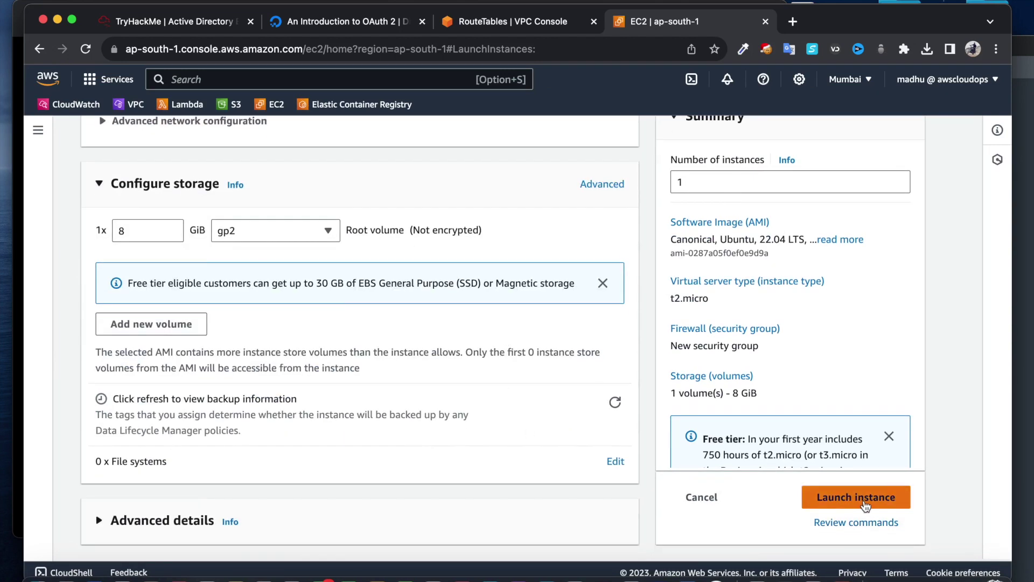
left_click(863, 503)
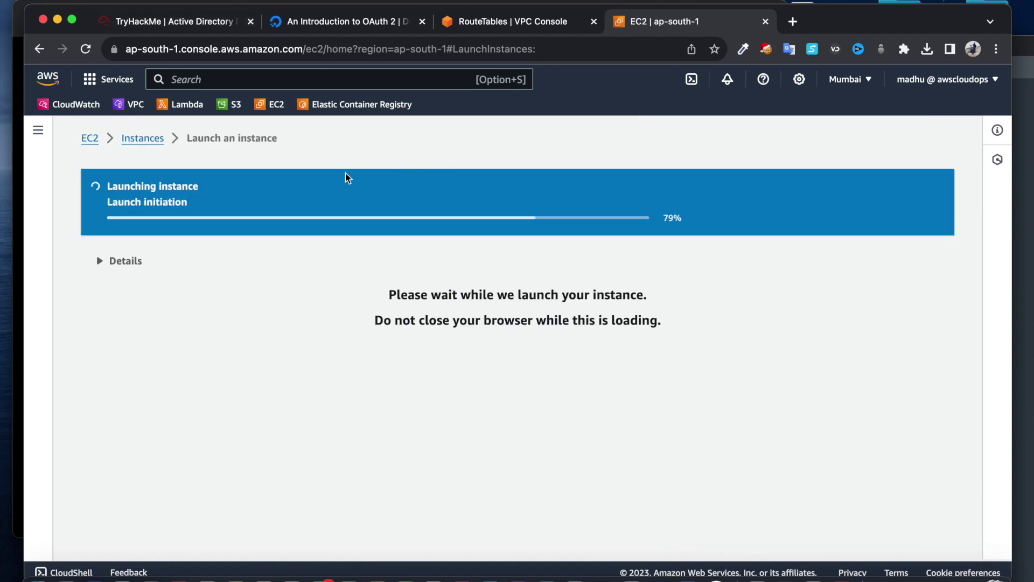
left_click(136, 142)
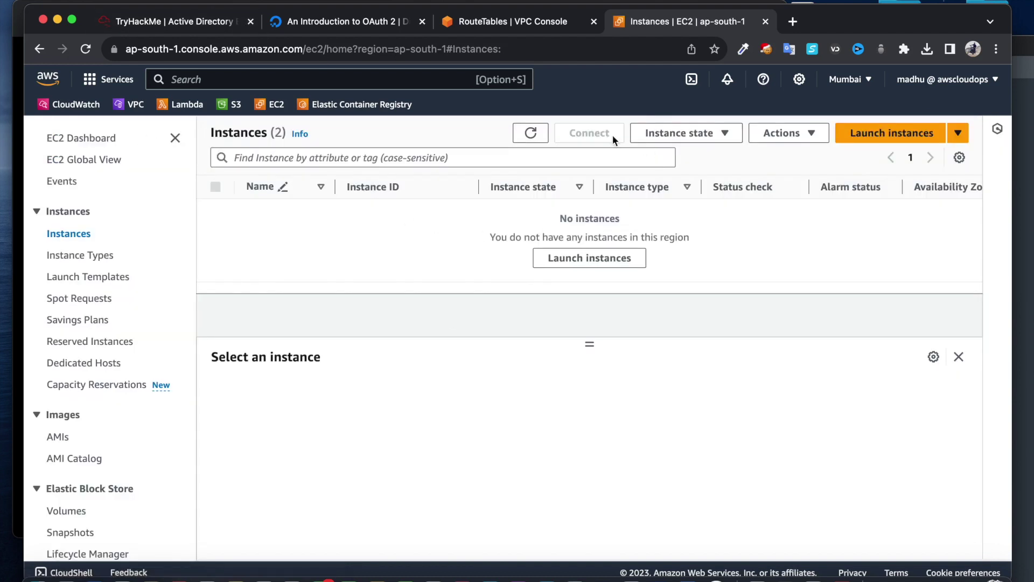
left_click(518, 133)
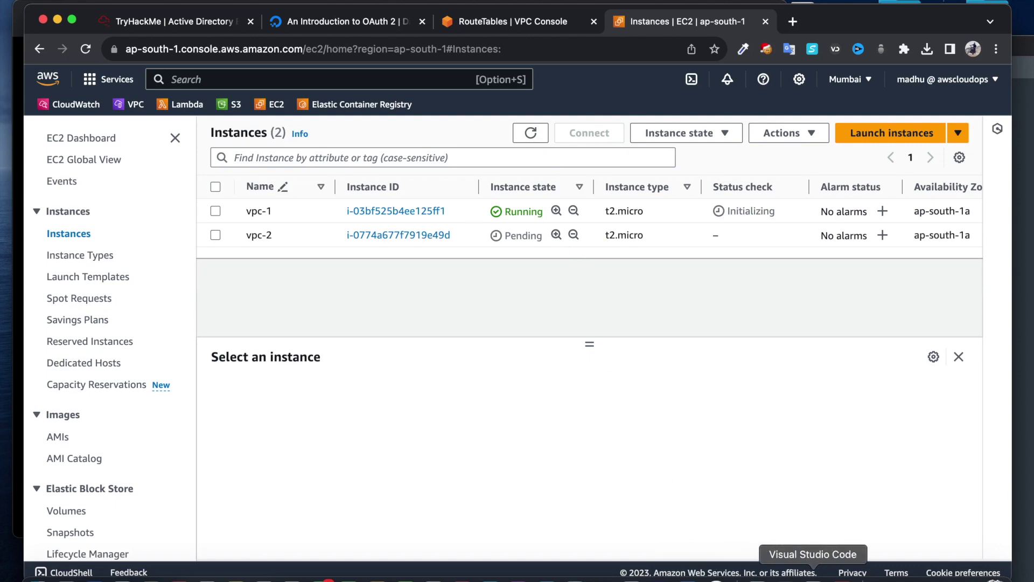
Step: Switch to Paint and draw two large rounded rectangles side by side with a wide gap between them
key("super+Tab")
key("super+Tab")
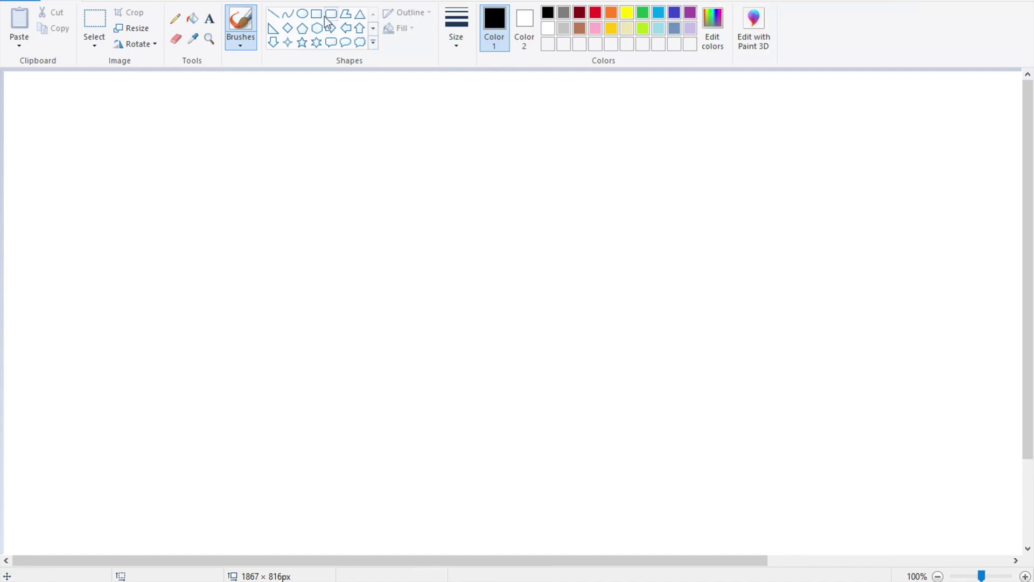
left_click(325, 17)
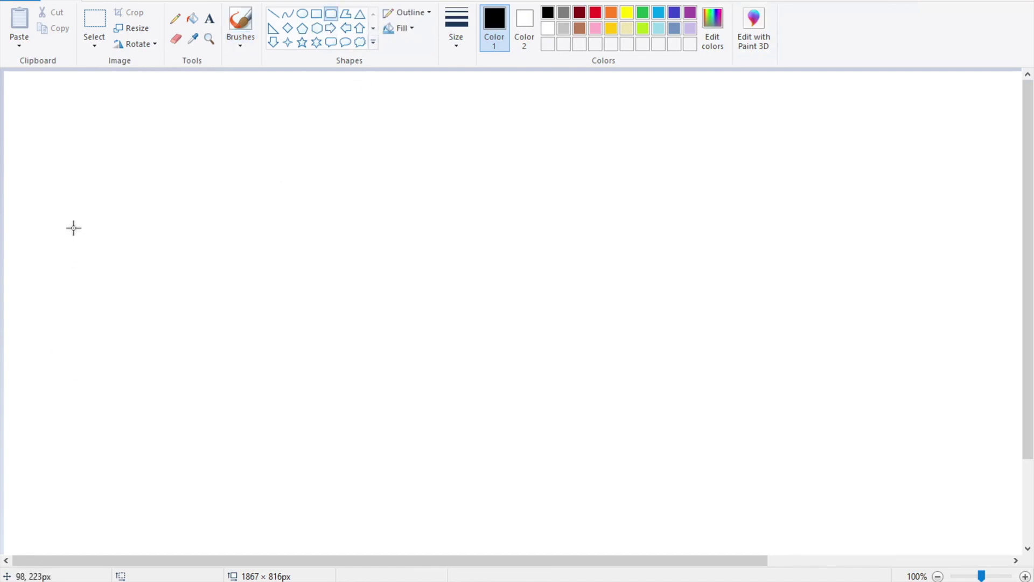
left_click_drag(81, 206, 365, 412)
left_click_drag(760, 184, 973, 394)
Step: Add the text labels "VPC-1" above the left rectangle and "VPC-2" above the right rectangle
left_click(209, 18)
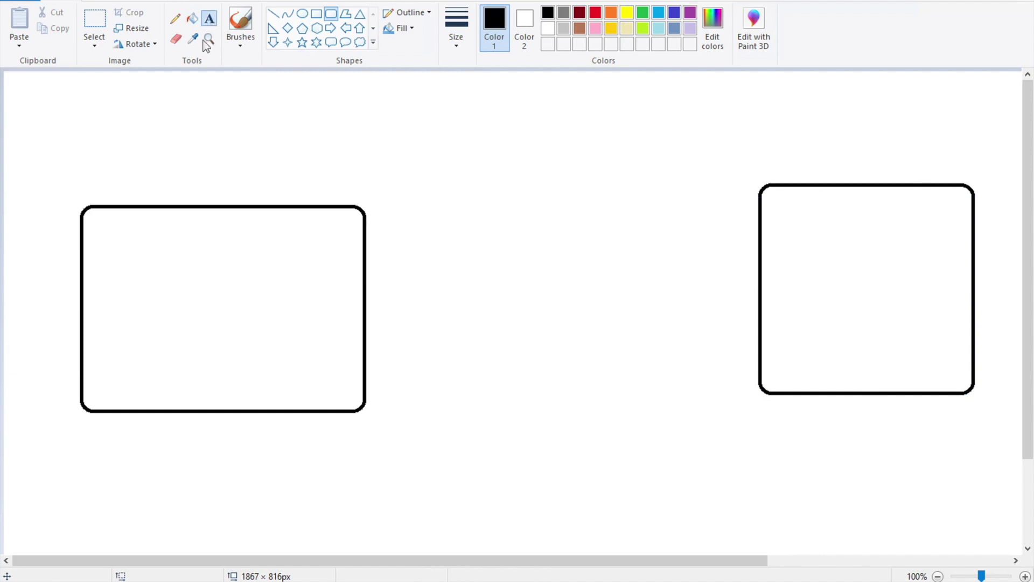
left_click_drag(159, 177, 231, 197)
type("VPC-1")
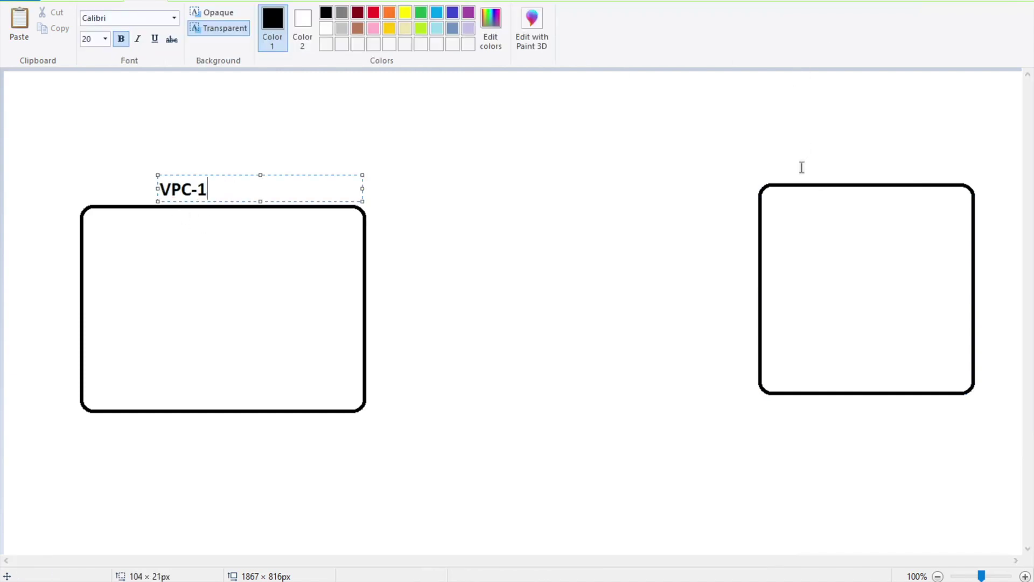
left_click_drag(801, 168, 925, 179)
type("V")
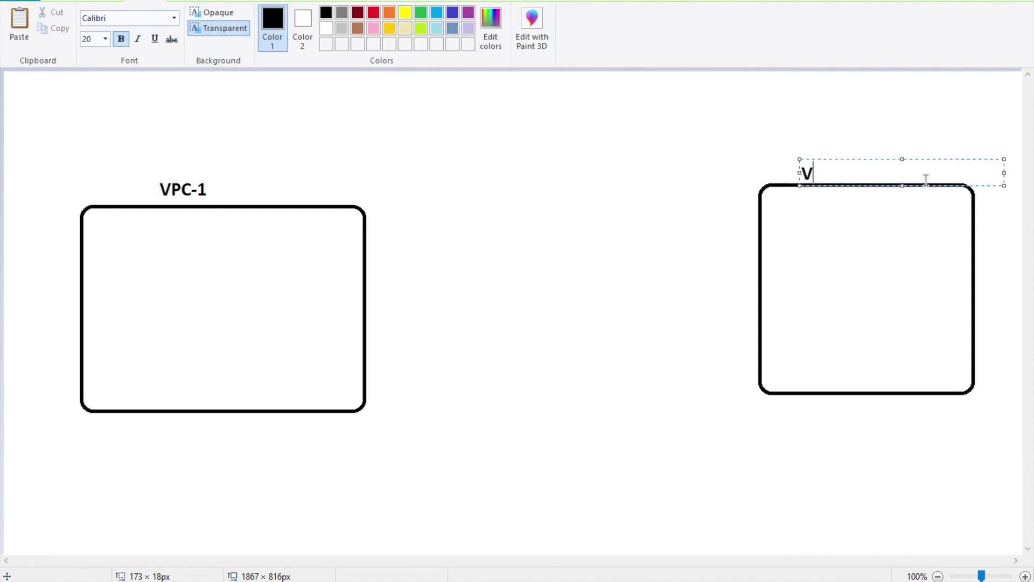
type("PC-2")
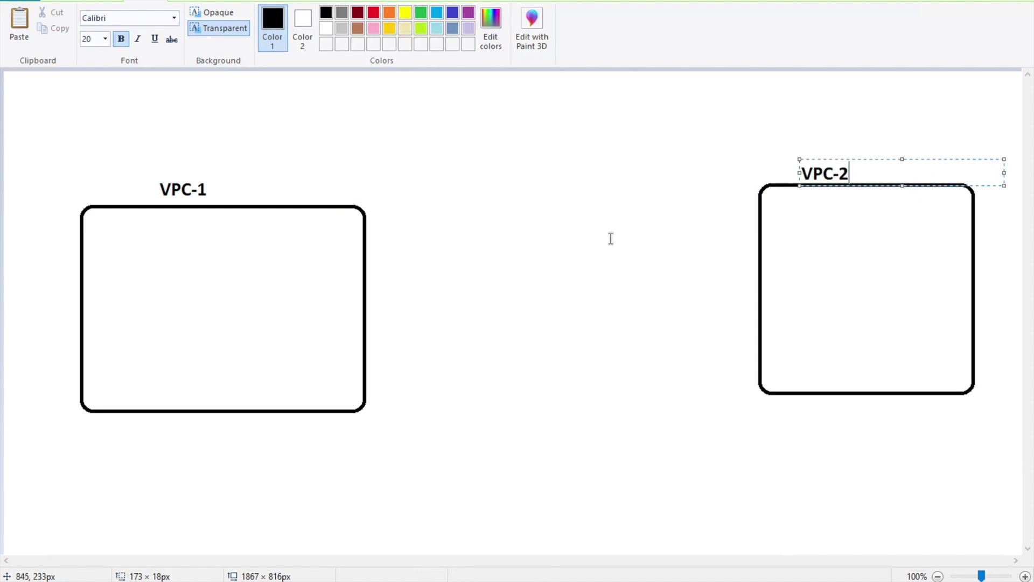
left_click(611, 238)
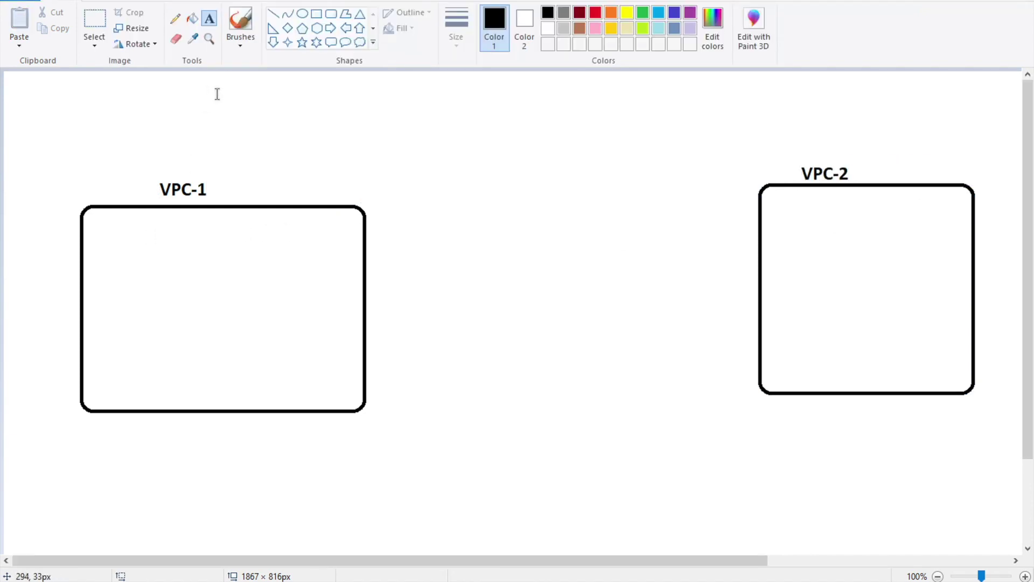
Step: Draw a small rounded rectangle inside each VPC box to represent its instance
left_click(330, 13)
left_click_drag(152, 284, 265, 353)
left_click_drag(817, 260, 918, 328)
left_click(216, 263)
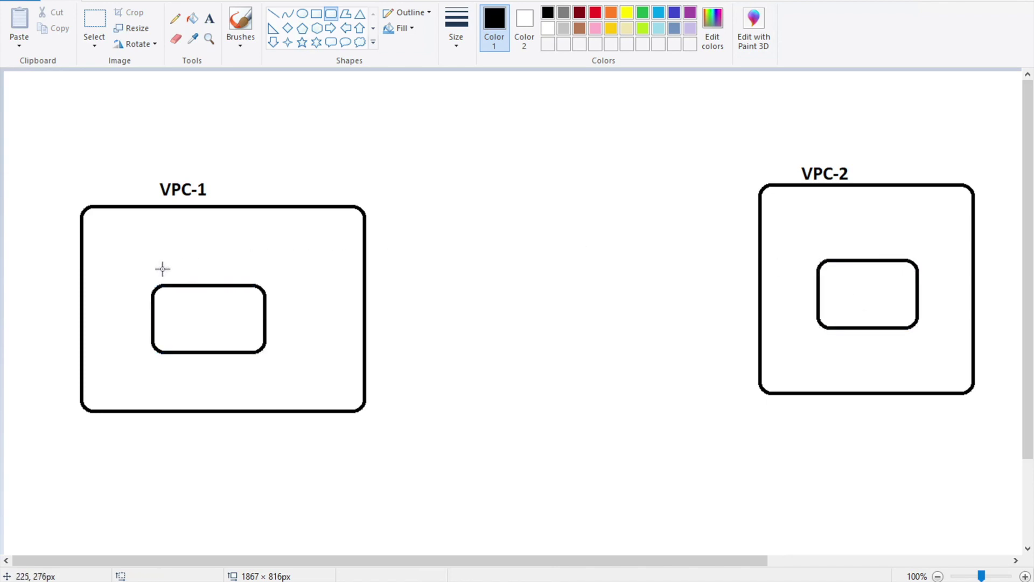
left_click_drag(156, 268, 261, 281)
key("ctrl+z")
Step: Switch to Chrome and copy the private IPv4 address of the vpc-1 instance
key("super+Tab")
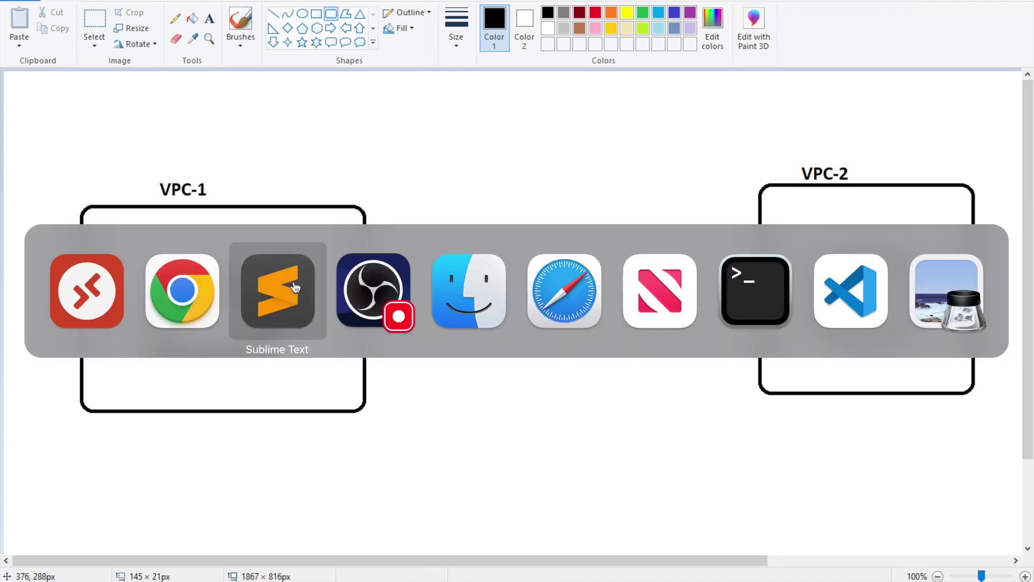
left_click(181, 293)
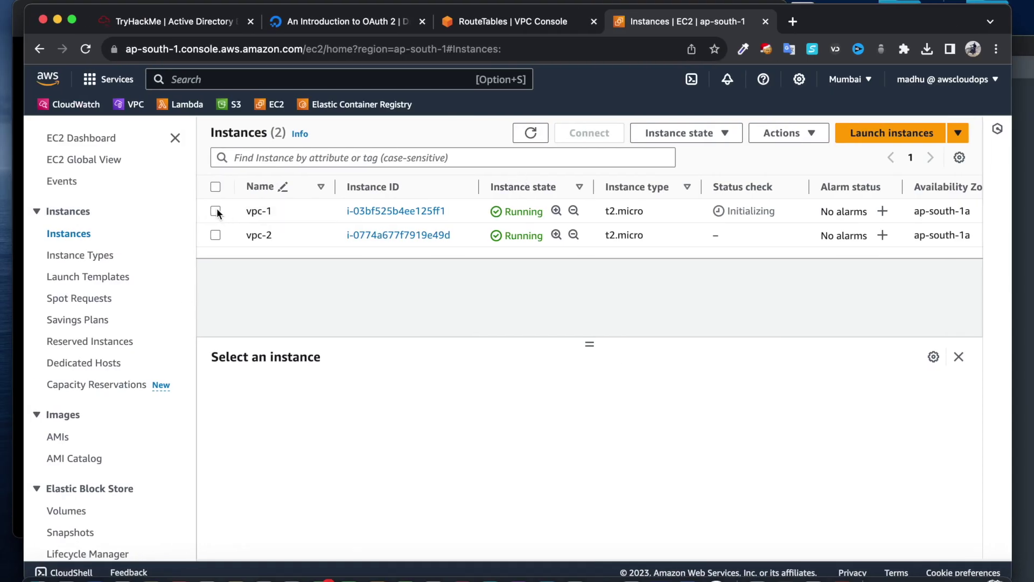
left_click(216, 210)
left_click(732, 470)
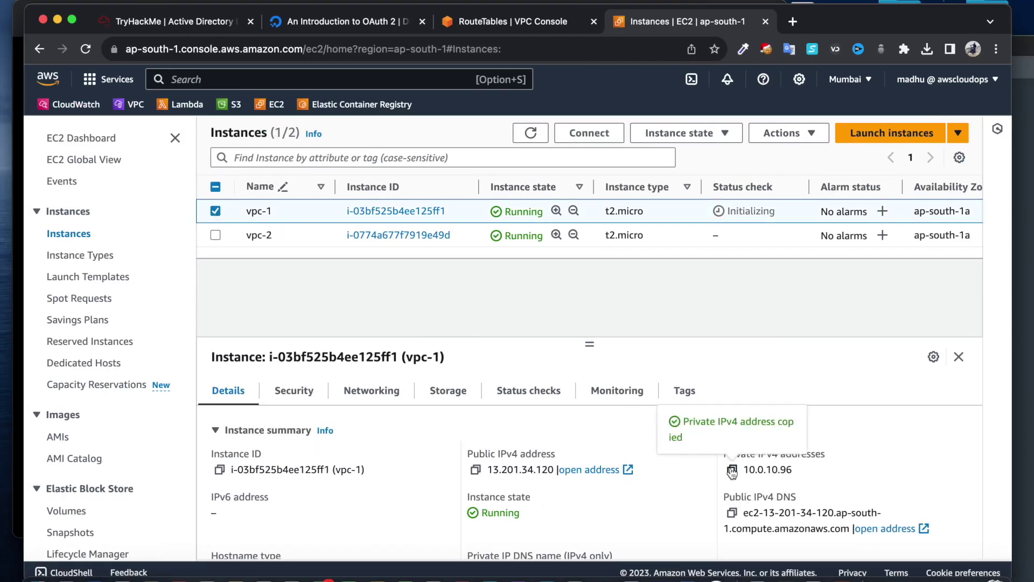
Step: Return to Paint and paste 10.0.10.96 as a text label above the small rectangle in VPC-1
key("super+Tab")
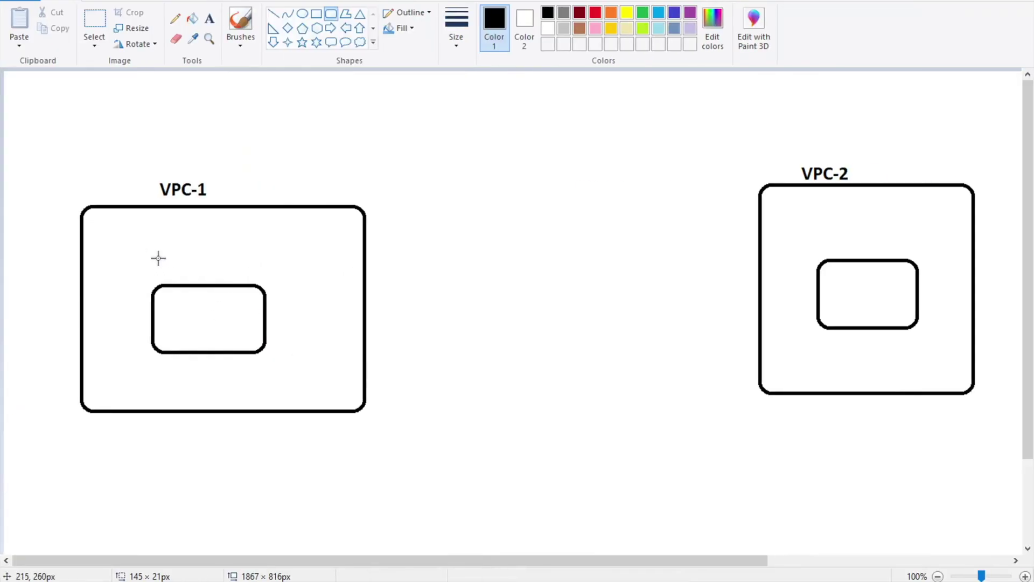
left_click_drag(158, 263, 253, 282)
key("ctrl+z")
left_click(210, 23)
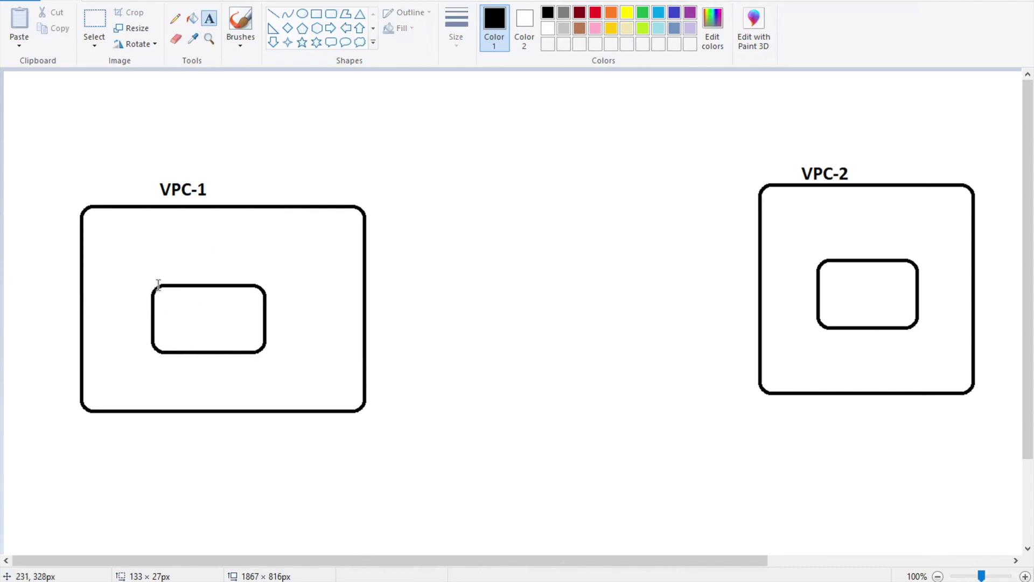
left_click_drag(160, 262, 258, 282)
key("ctrl+v")
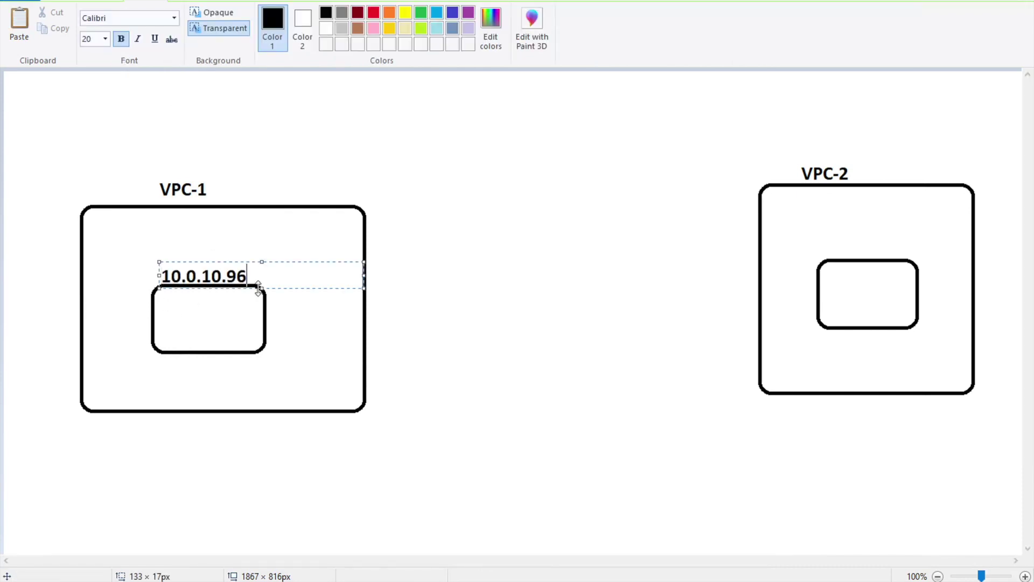
left_click(291, 318)
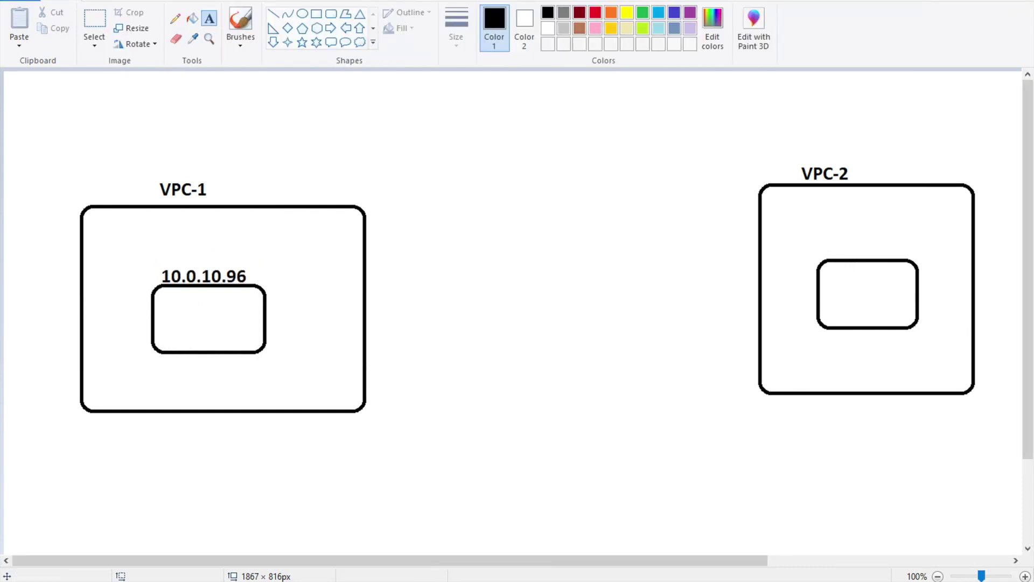
Step: Switch to Chrome and copy the private IPv4 address of the vpc-2 instance instead of vpc-1
key("super+Tab")
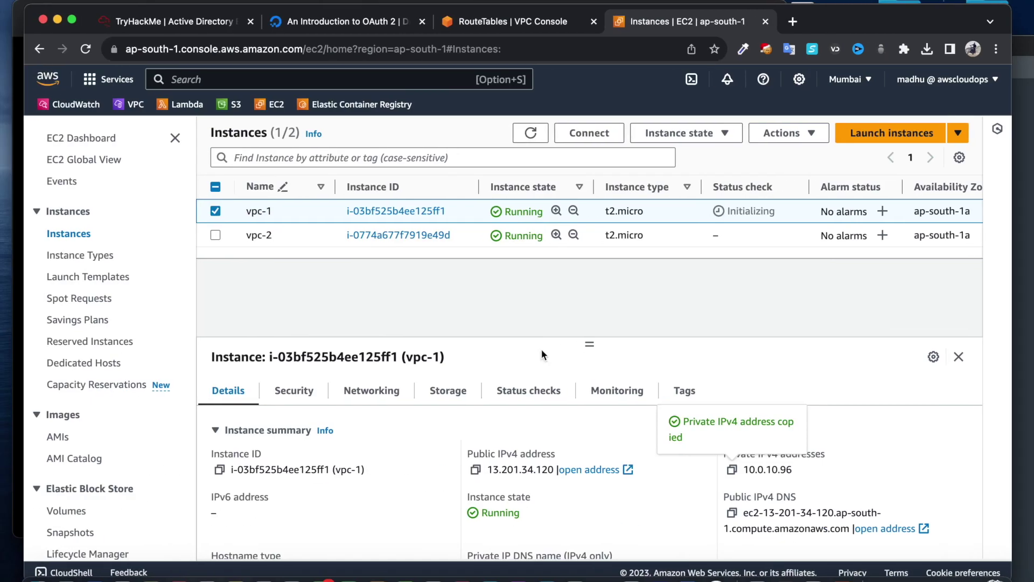
left_click(216, 210)
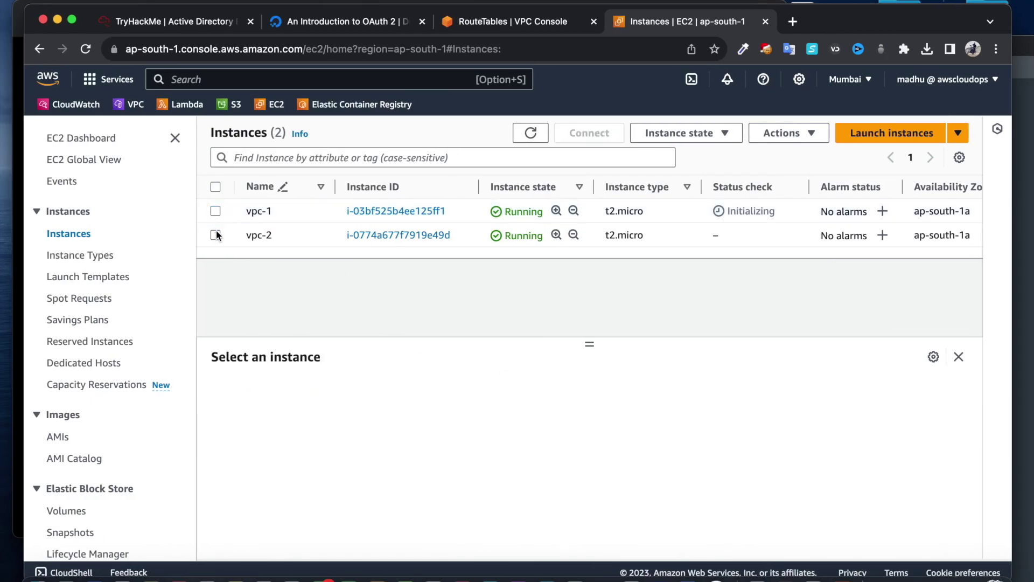
left_click(216, 235)
left_click(732, 470)
Step: Return to Paint and paste 192.168.7.198 as a text label above the small rectangle in VPC-2
key("super+Tab")
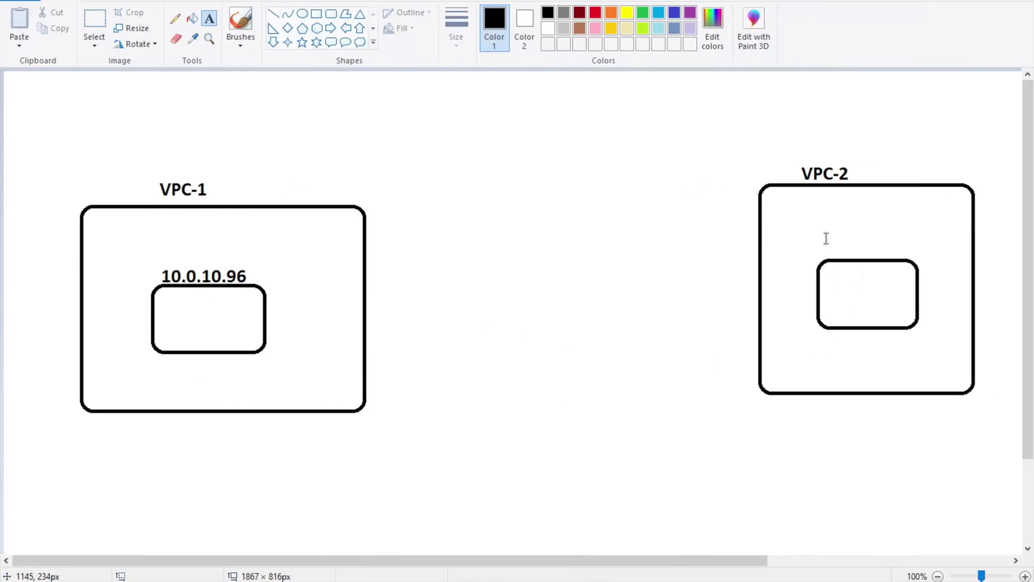
left_click_drag(824, 231, 897, 256)
key("ctrl+v")
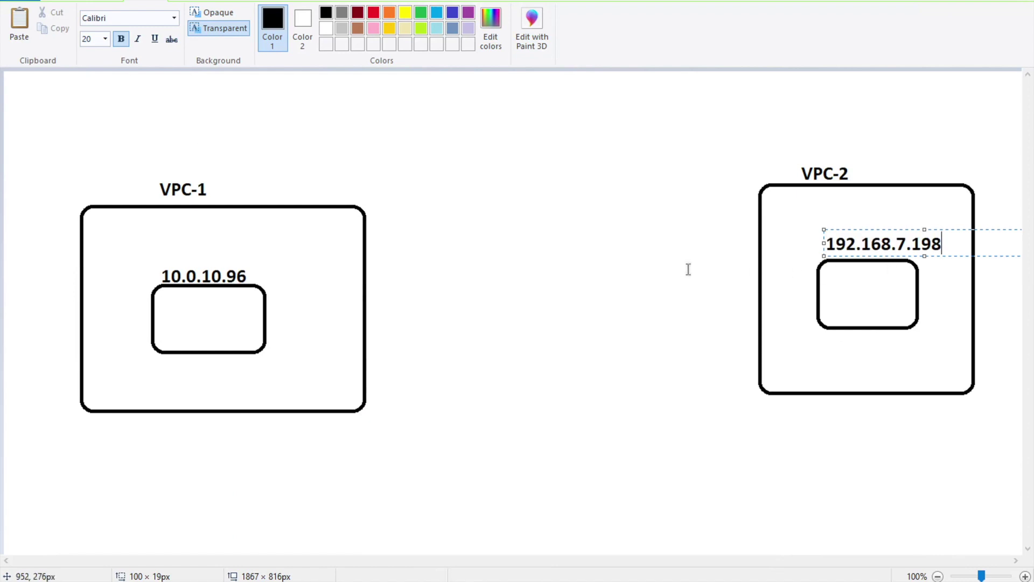
left_click(687, 270)
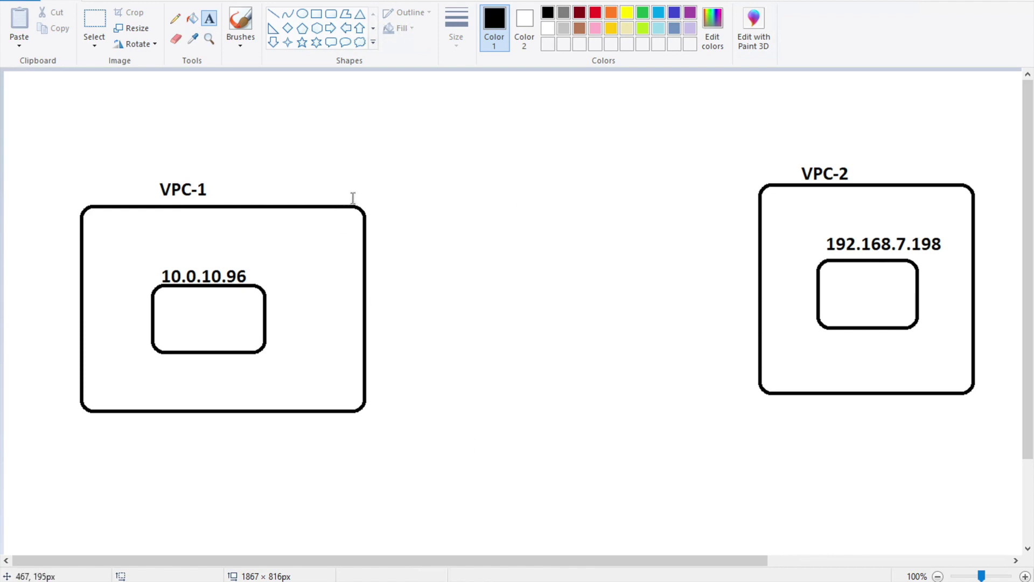
Step: Switch to the EC2 instances list in Chrome and copy the public IPv4 address of the vpc-1 instance
key("super+Tab")
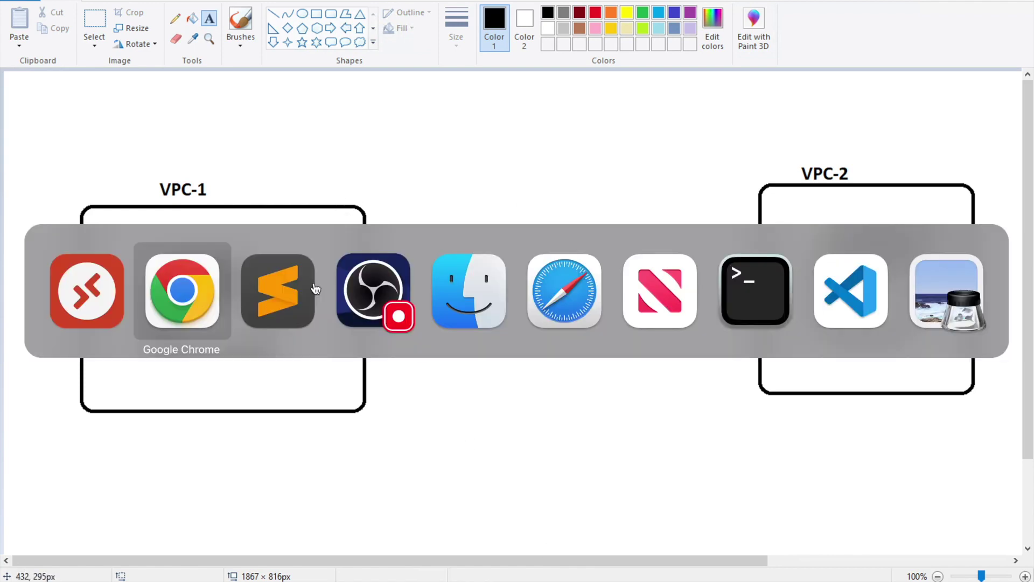
key("super+Tab")
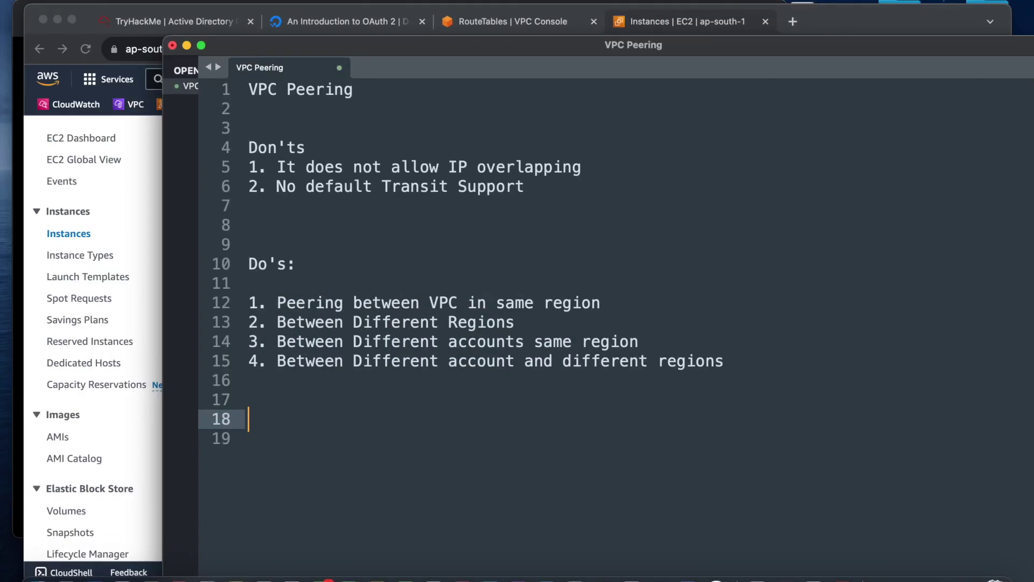
left_click(657, 23)
left_click(215, 234)
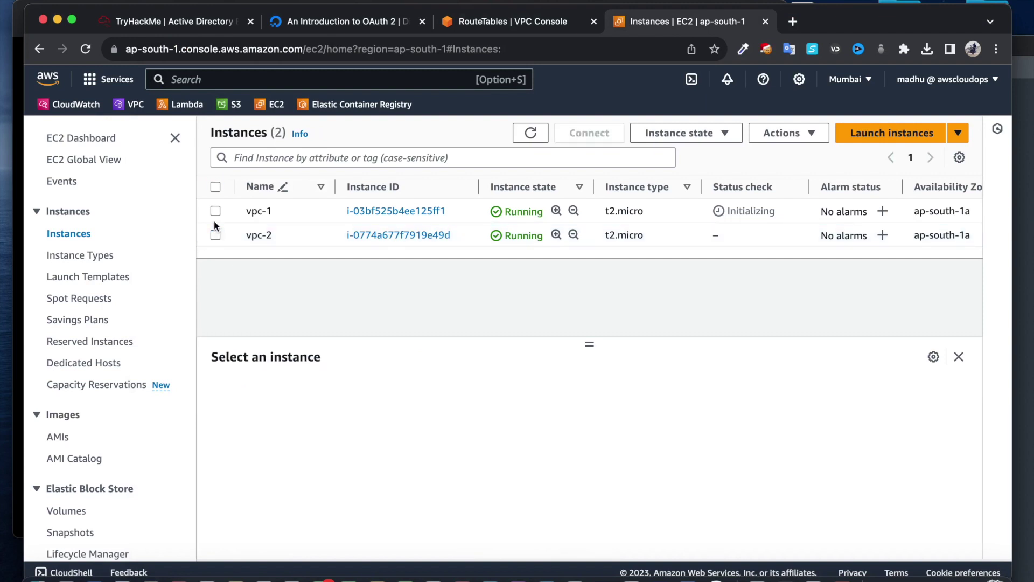
left_click(216, 211)
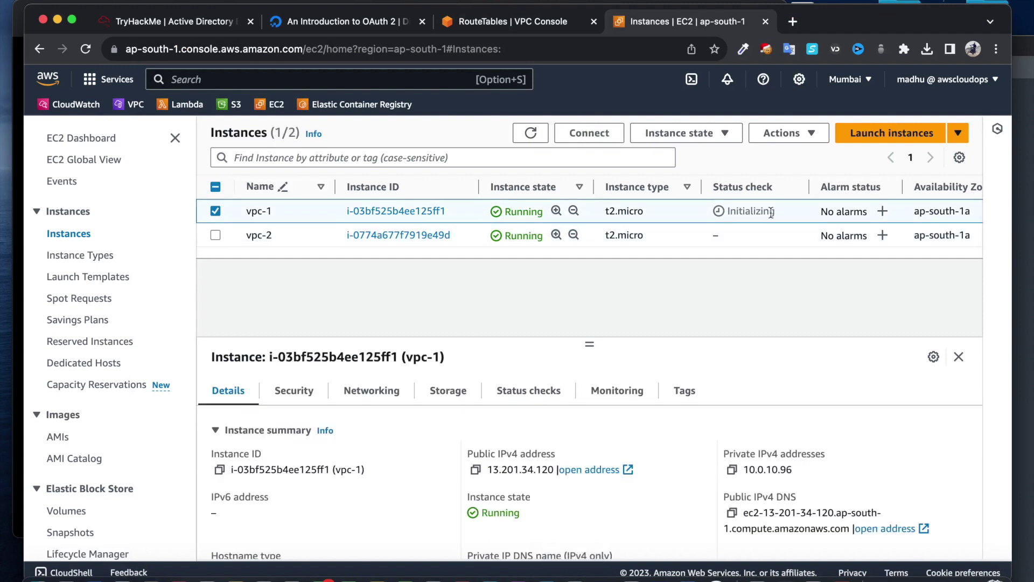
left_click(476, 470)
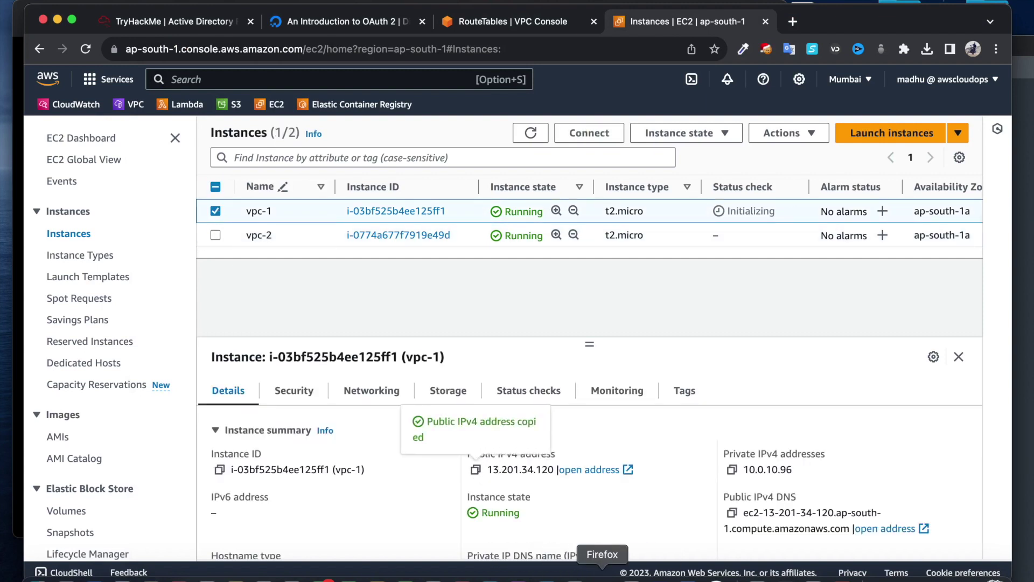
Step: Switch to Terminal, clear the first window and change to the Downloads directory
left_click(515, 575)
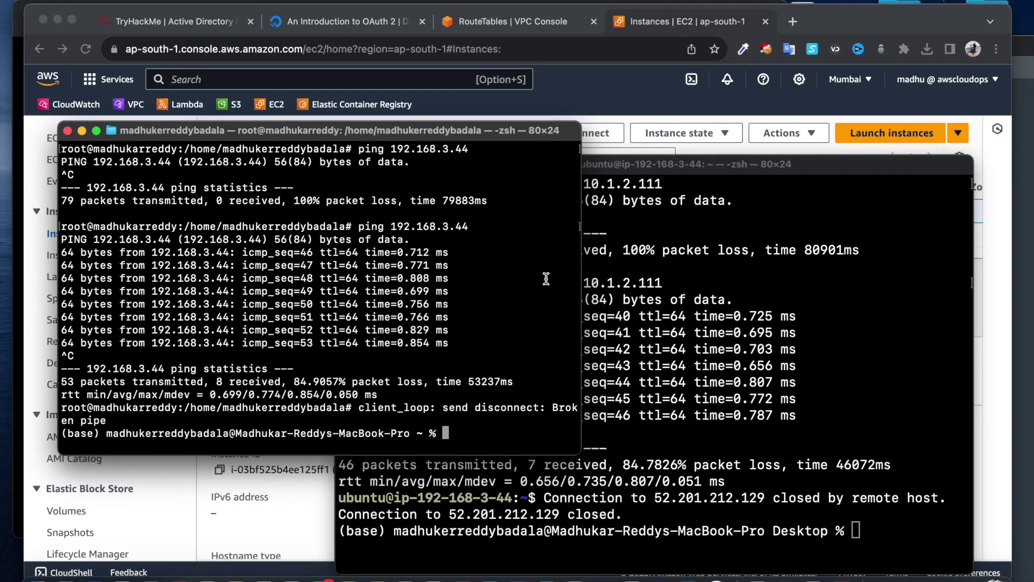
key("super+k")
type("cd De")
key("Tab")
key("BackSpace")
key("BackSpace")
key("BackSpace")
key("BackSpace")
key("BackSpace")
key("BackSpace")
key("BackSpace")
type("ow")
key("Tab")
key("Return")
Step: Restrict the key file's permissions by running chmod 400 mumbai_key.pem
type("ssh")
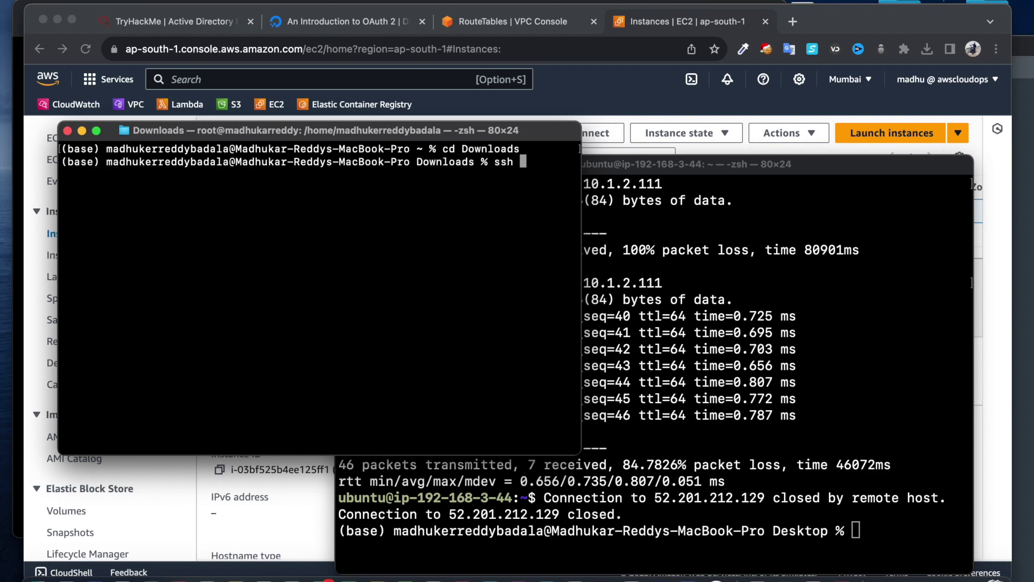
key("BackSpace")
key("BackSpace")
key("BackSpace")
key("BackSpace")
type("chmod")
key("BackSpace")
key("BackSpace")
key("BackSpace")
type("od 400 mumbai_key.pem")
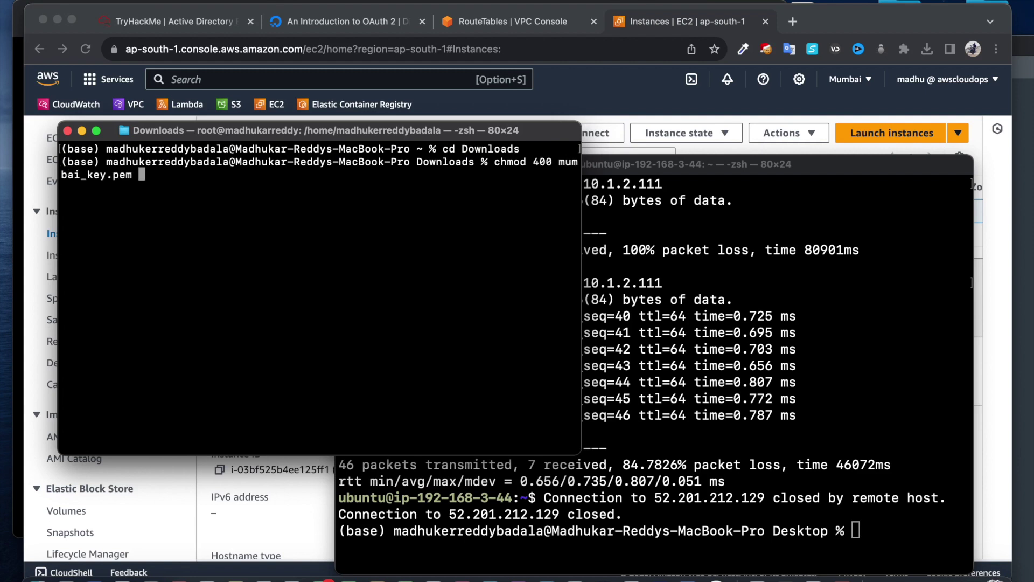
key("Return")
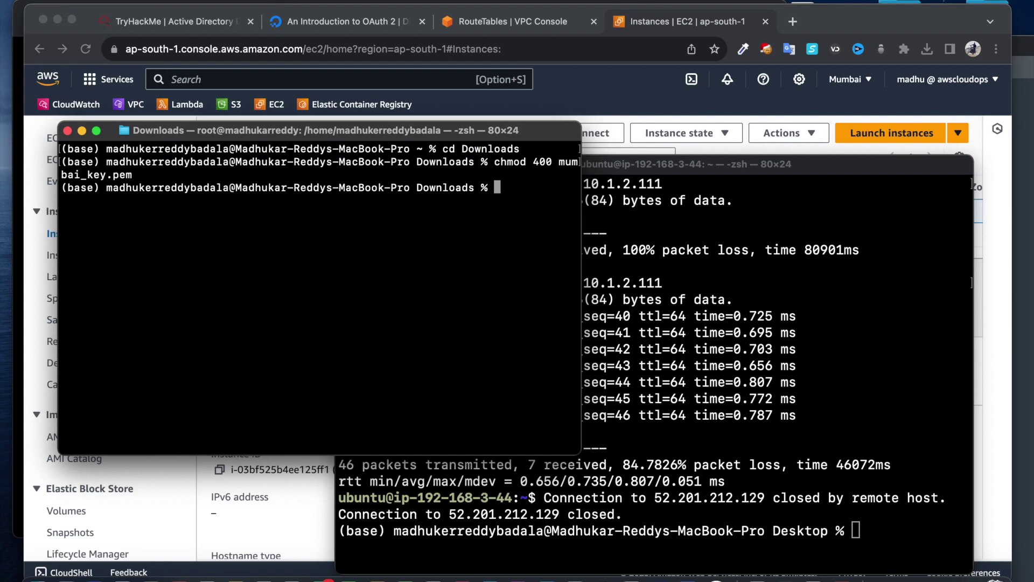
key("ctrl+l")
type("ssh -i mum")
key("Tab")
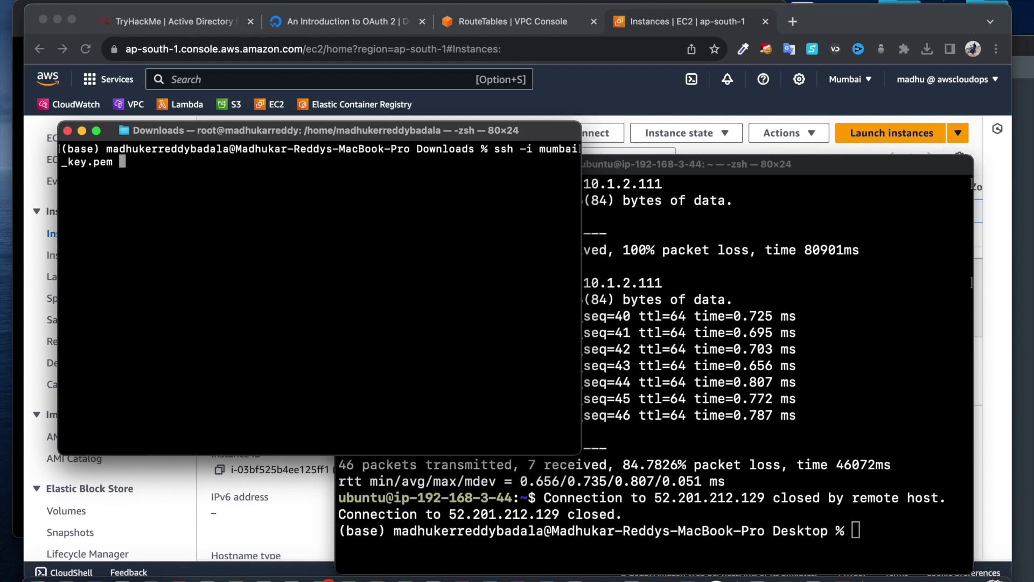
type("ubuntu@")
key("super+v")
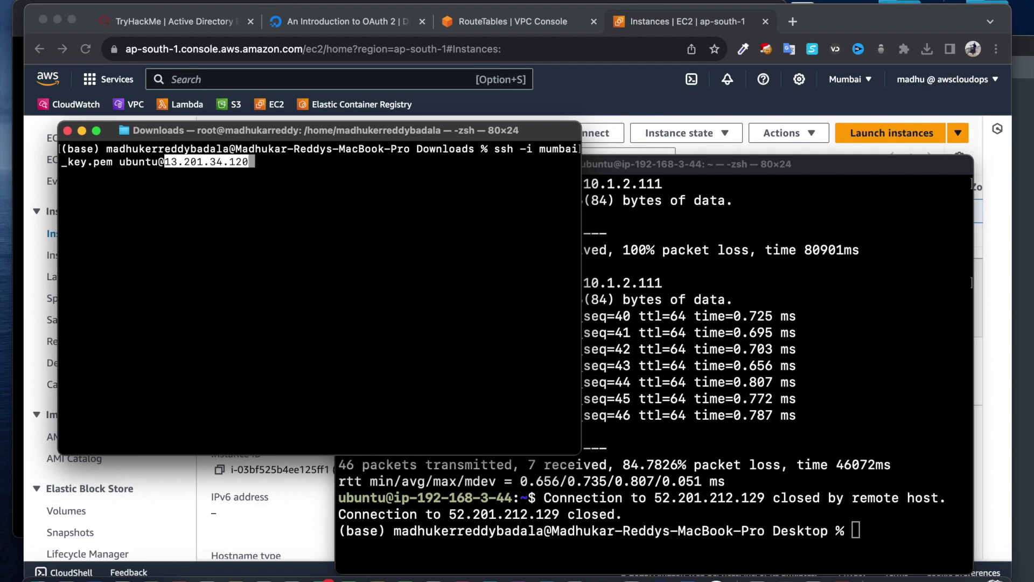
key("Return")
type("yes")
key("Return")
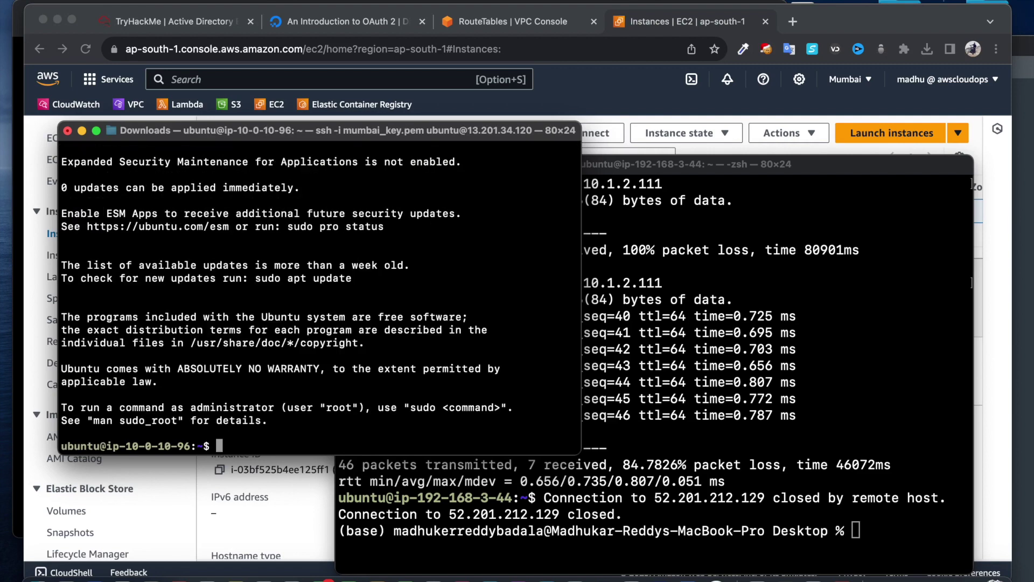
key("ctrl+l")
Step: In the second terminal window, clear the output, return to the home directory and change to Downloads
left_click(933, 268)
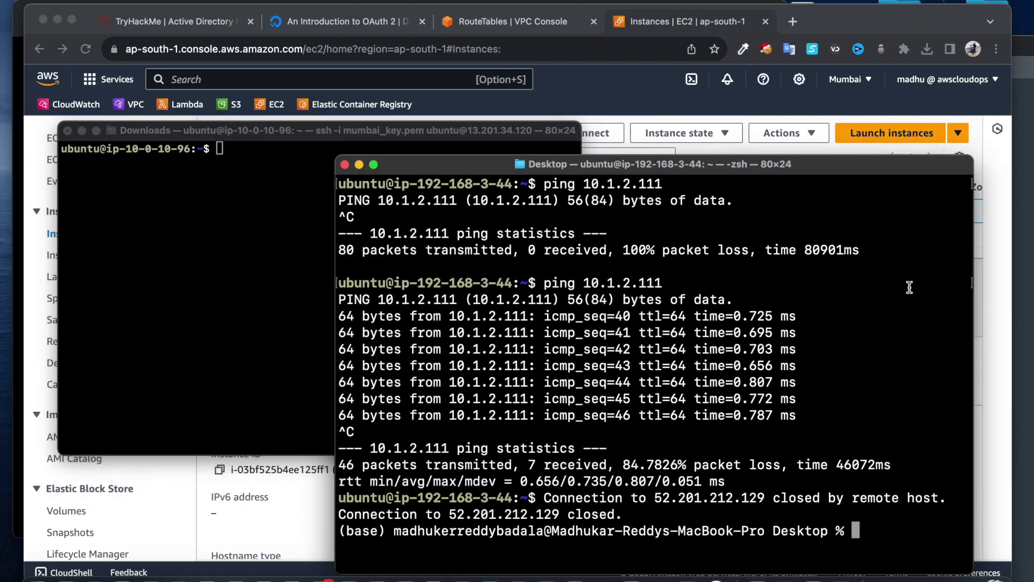
key("ctrl+l")
type("cd")
key("Return")
type("cd Do")
key("Tab")
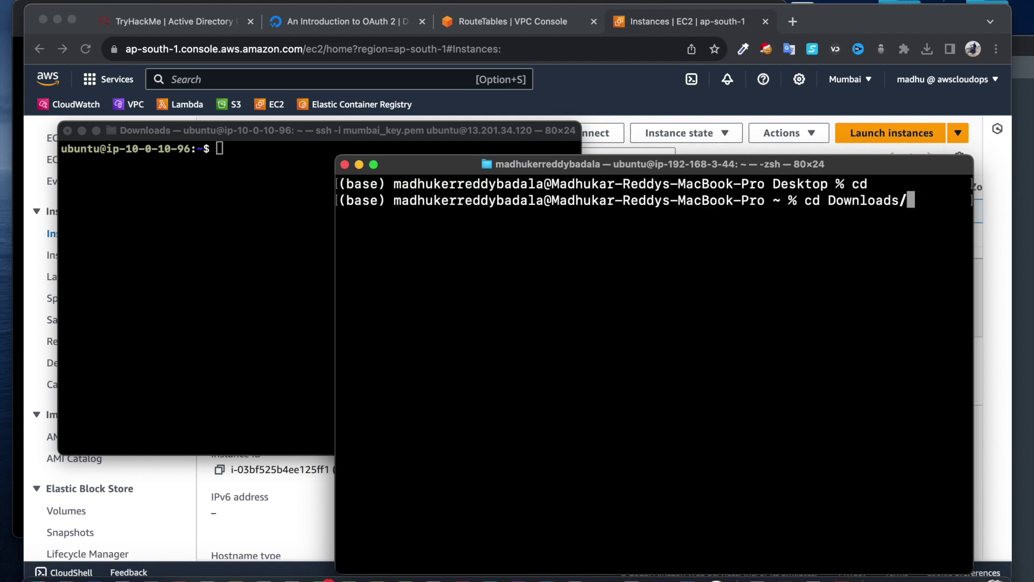
key("Return")
Step: Enter ssh -i mumbai_key.pem ubuntu@ in the second terminal, and copy the vpc-2 instance's public IPv4 address from the EC2 console
type("ssh -i mu")
key("Tab")
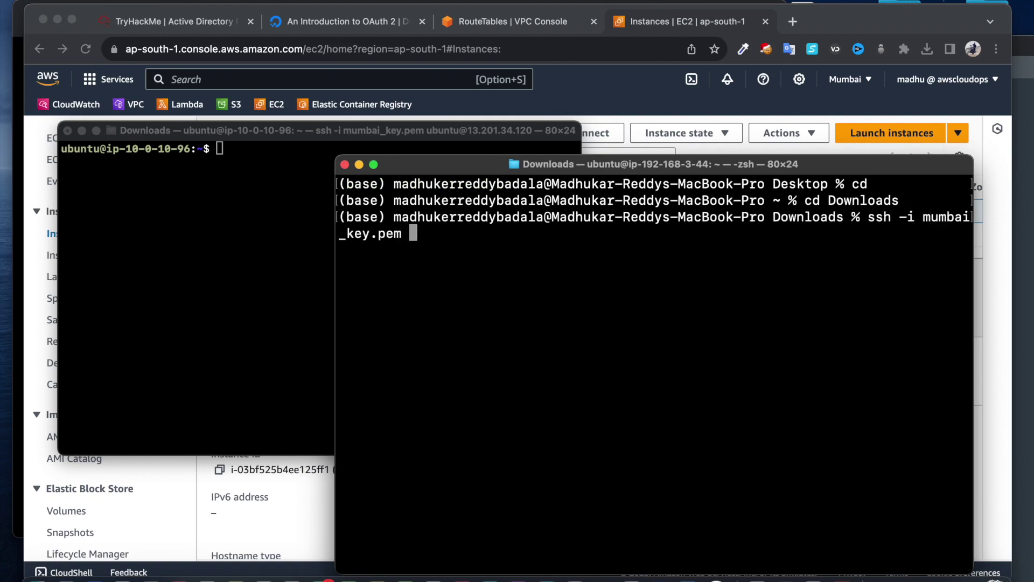
type("ubuntu@")
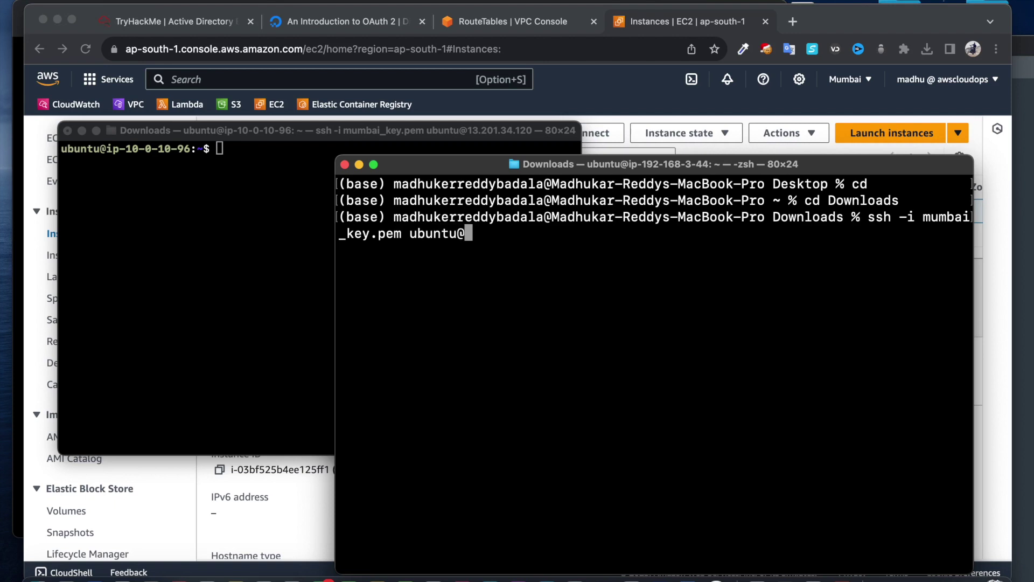
left_click(644, 28)
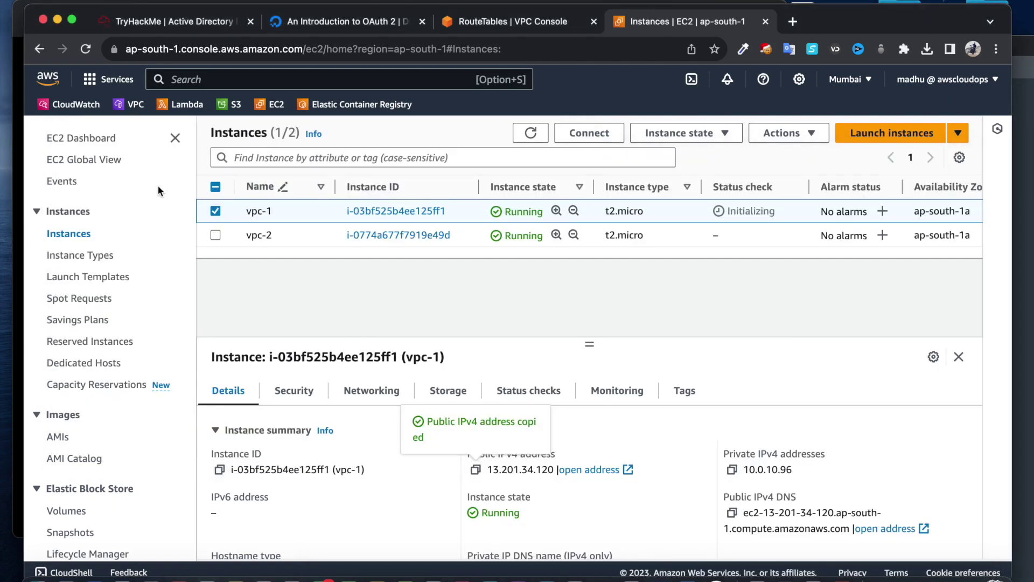
left_click(214, 211)
left_click(215, 235)
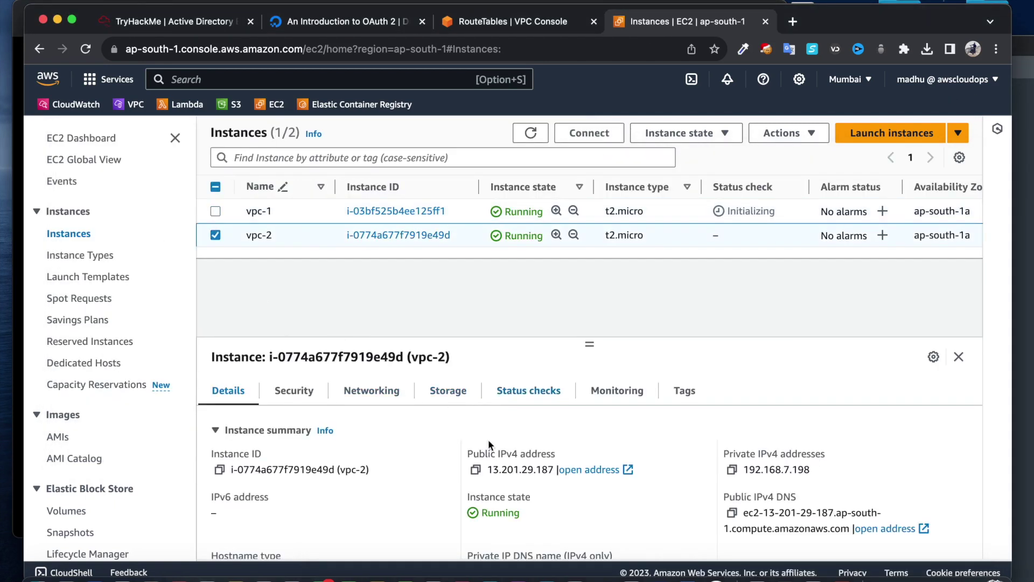
left_click(476, 470)
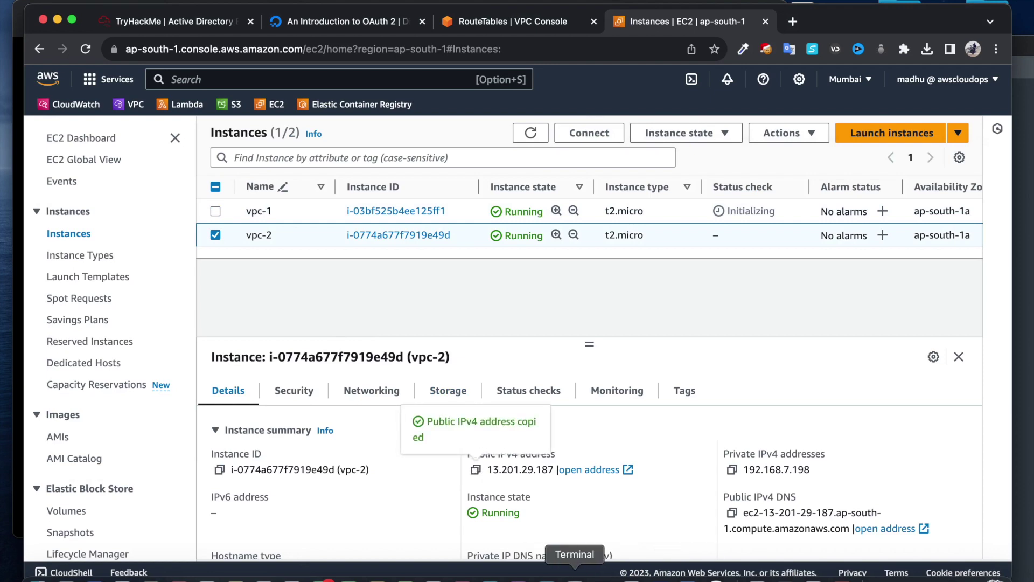
Step: Back in Terminal, complete the SSH connection with address 13.201.29.187, accept the host key with yes, and clear the screen
left_click(514, 575)
key("super+v")
key("Return")
type("yes")
key("Return")
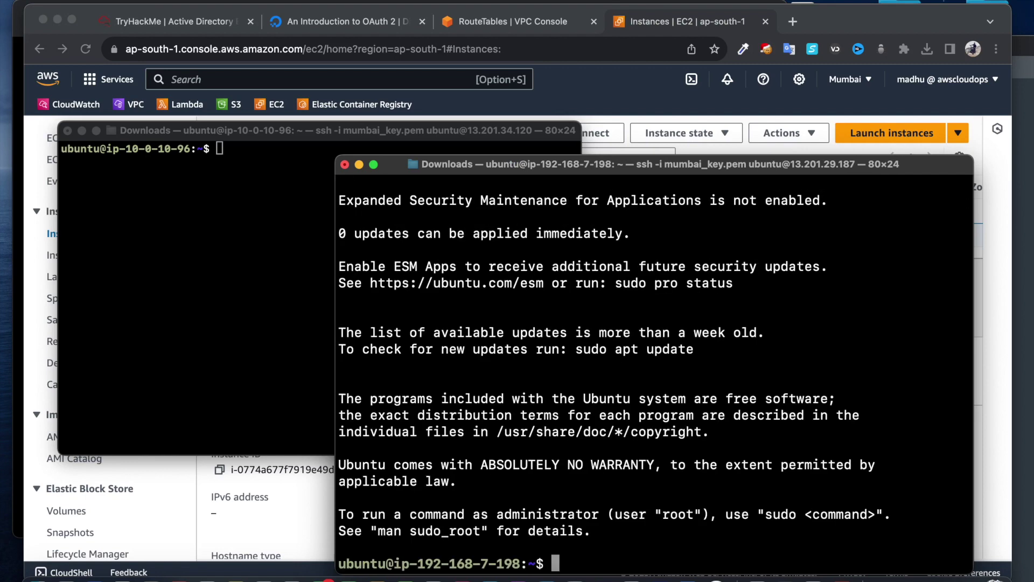
key("ctrl+l")
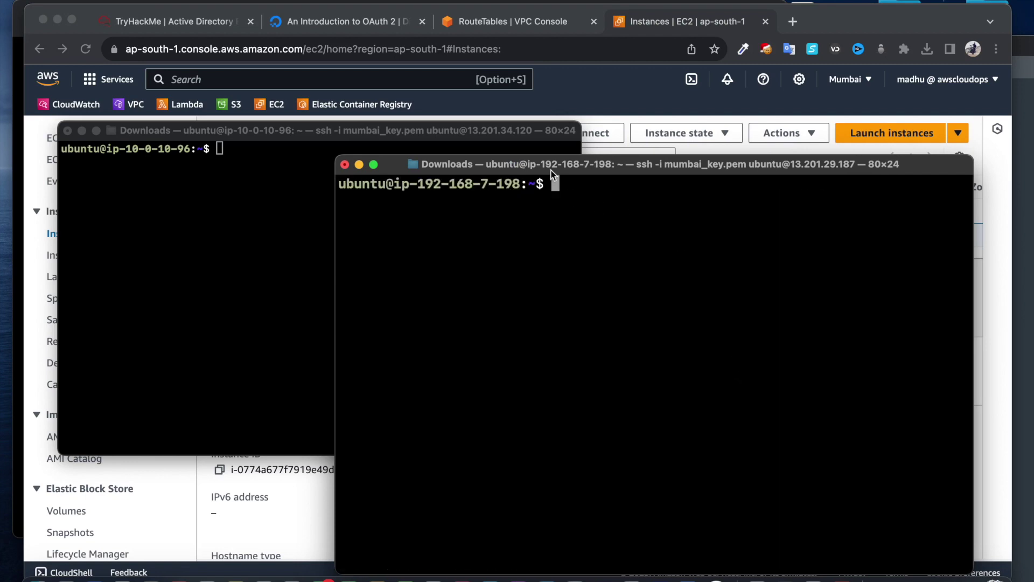
left_click_drag(557, 168, 561, 167)
left_click(236, 170)
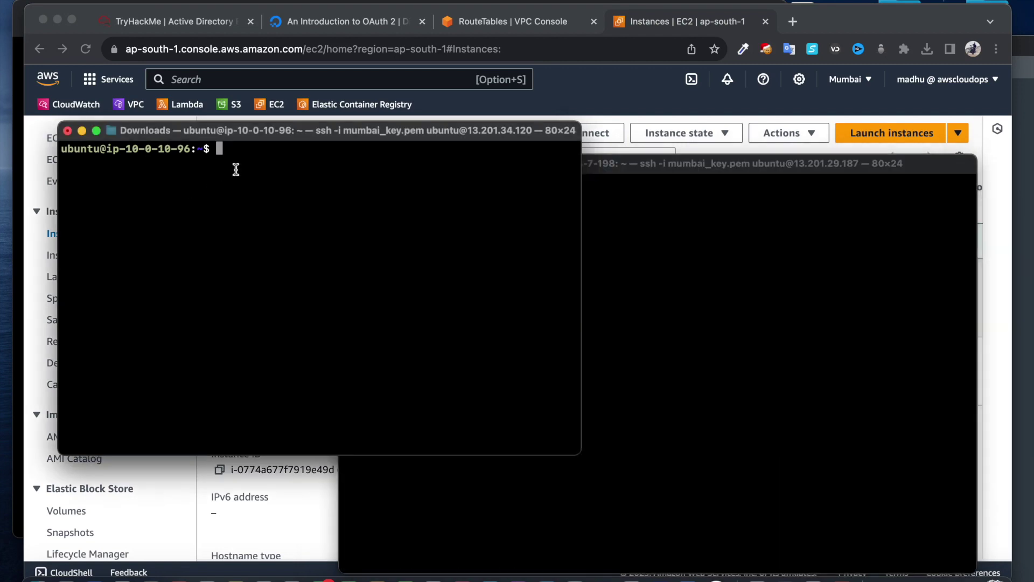
left_click(610, 180)
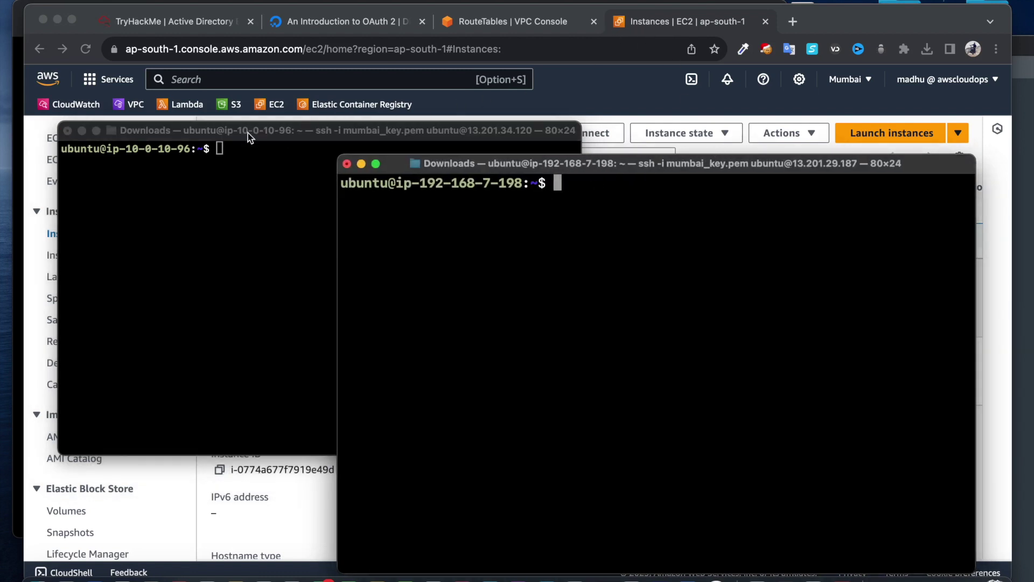
Step: Switch to the EC2 console, deselect vpc-2 and show the details of the vpc-1 instance
left_click(670, 22)
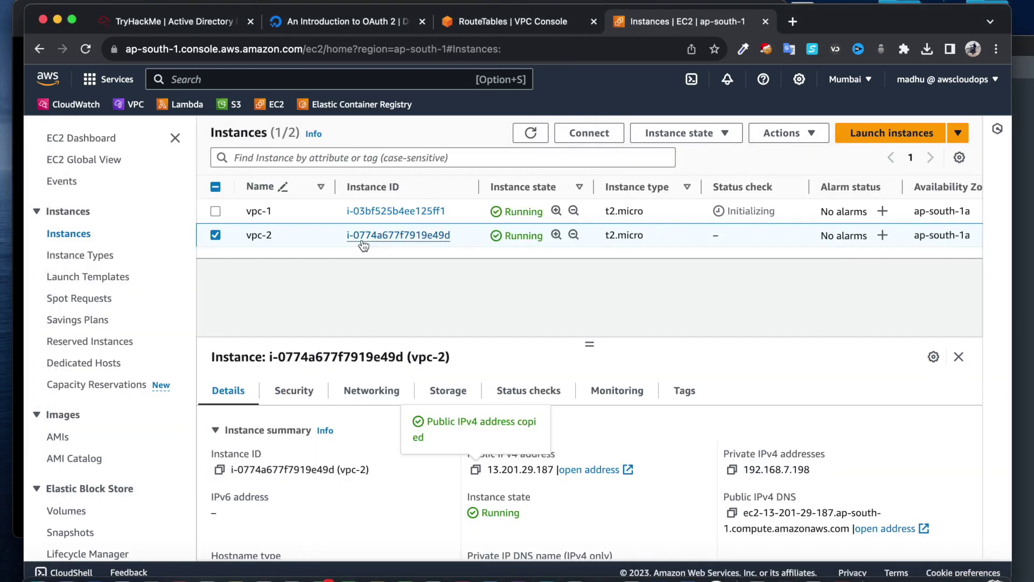
left_click(216, 235)
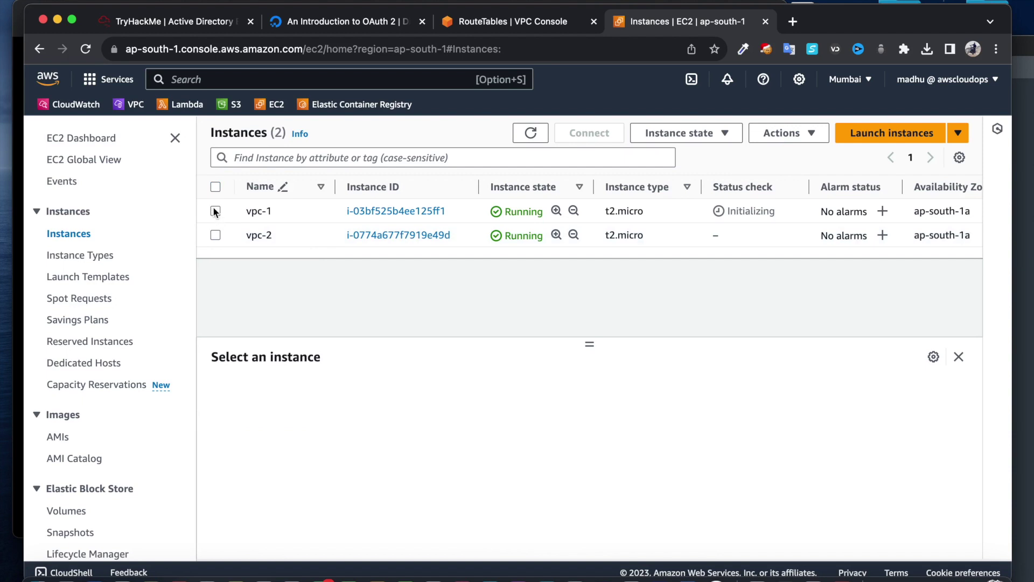
left_click(216, 211)
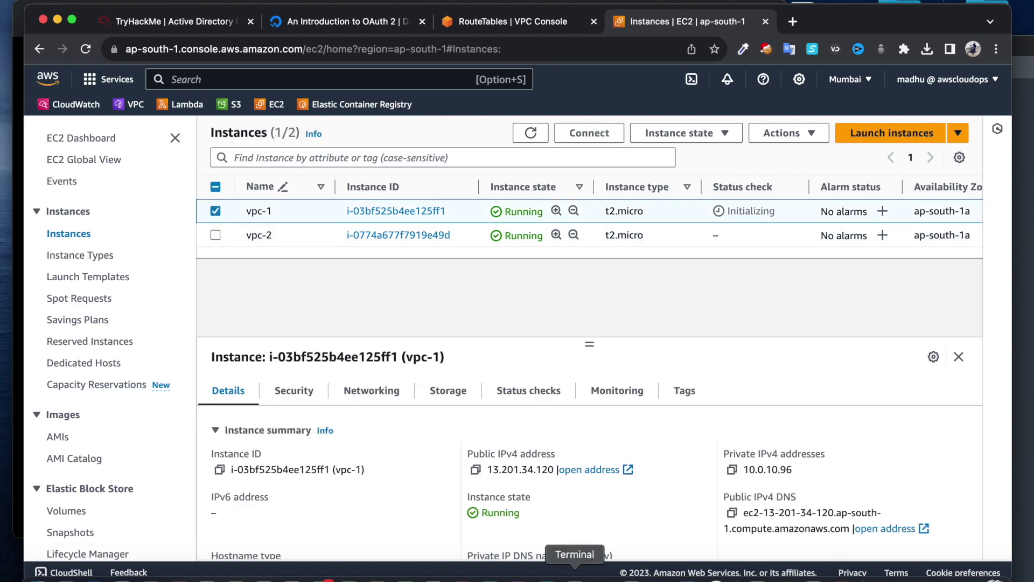
Step: Switch to Terminal and run ping 192.168.7.198 from the vpc-1 instance's session
left_click(573, 577)
left_click(239, 202)
type("ping")
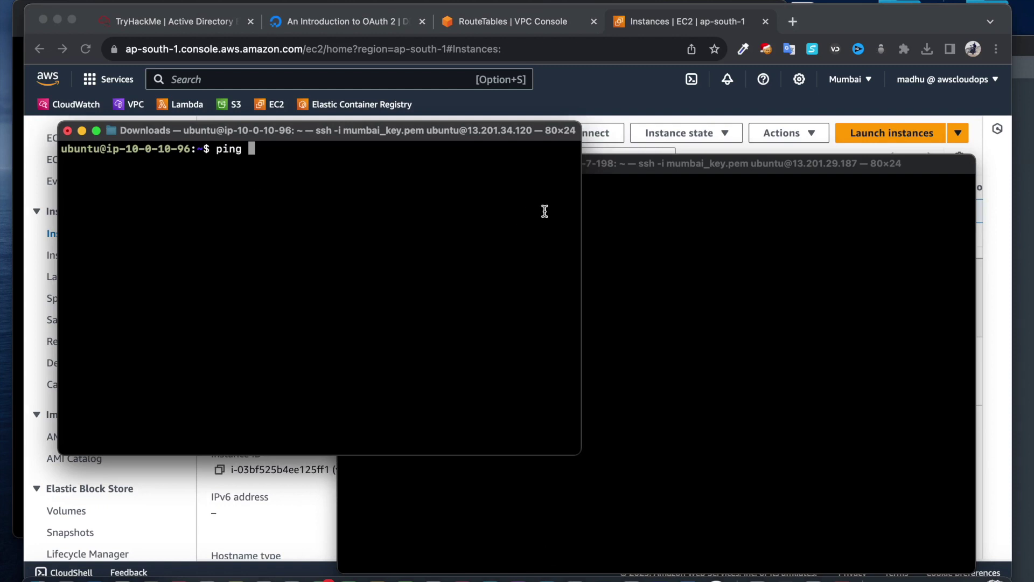
left_click(622, 167)
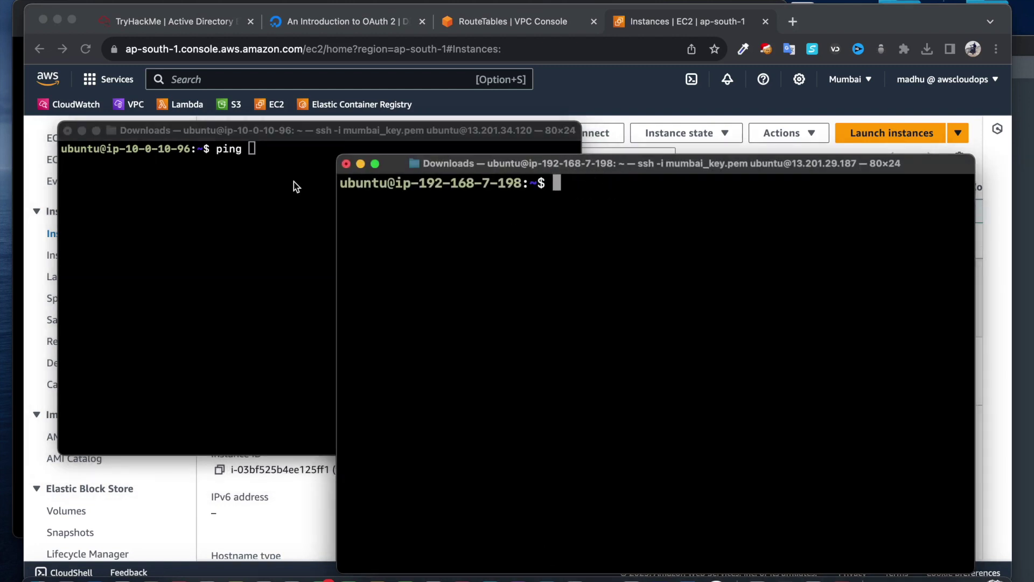
left_click(277, 181)
type("ping 192.")
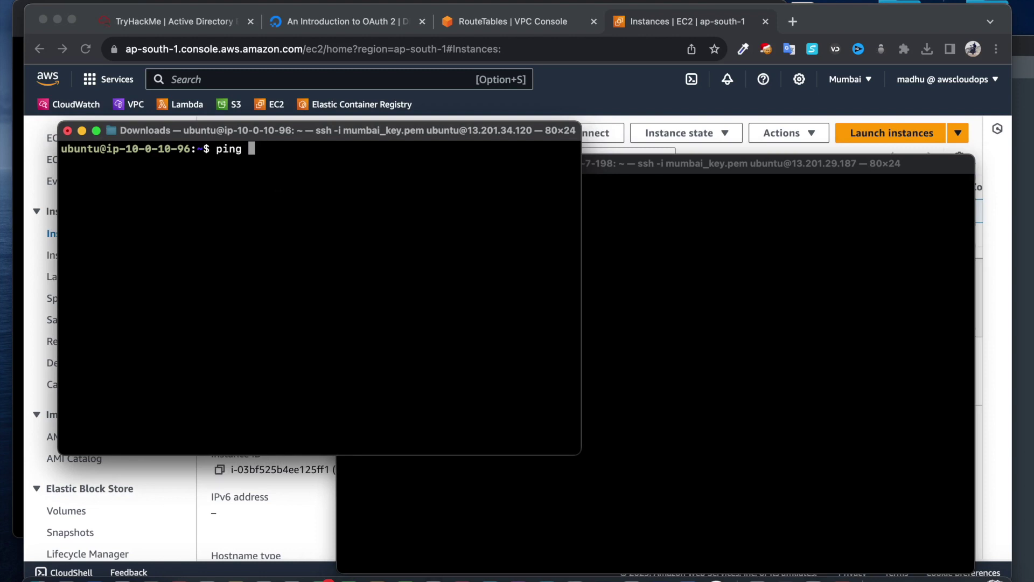
type("168.7.198")
key("Return")
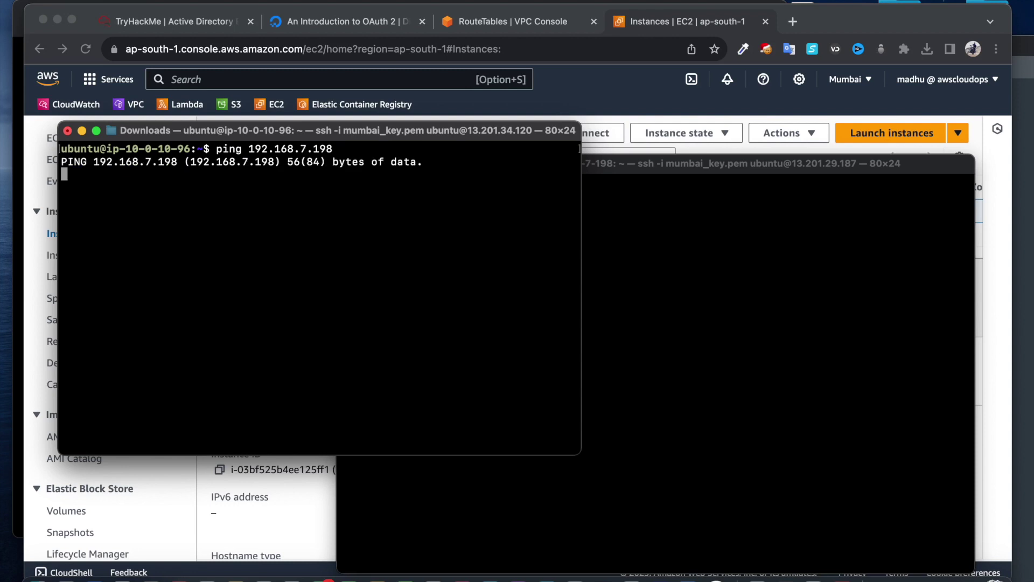
Step: Run ping 10.0.10.96 from the vpc-2 instance's terminal session
left_click(720, 223)
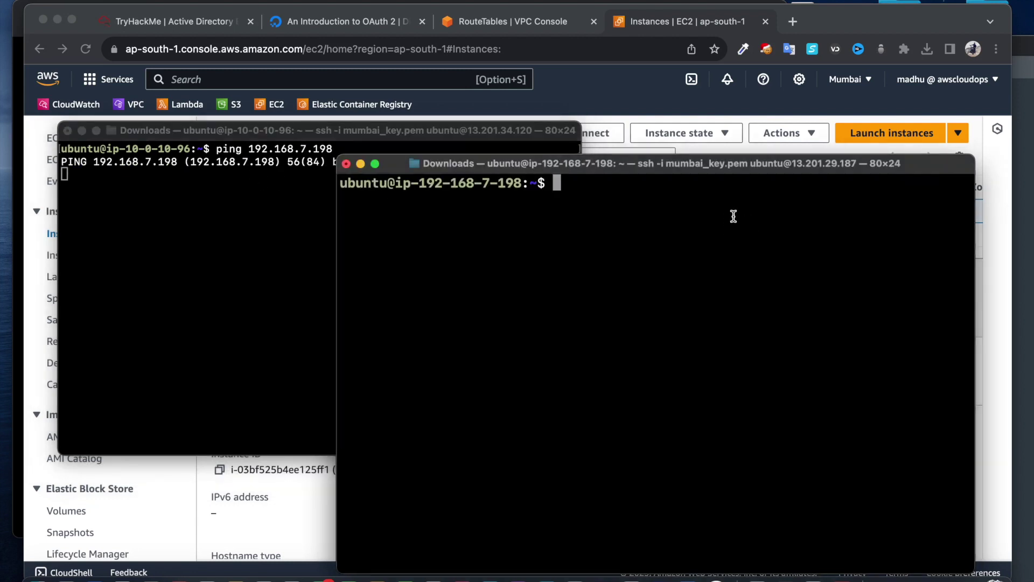
left_click(295, 129)
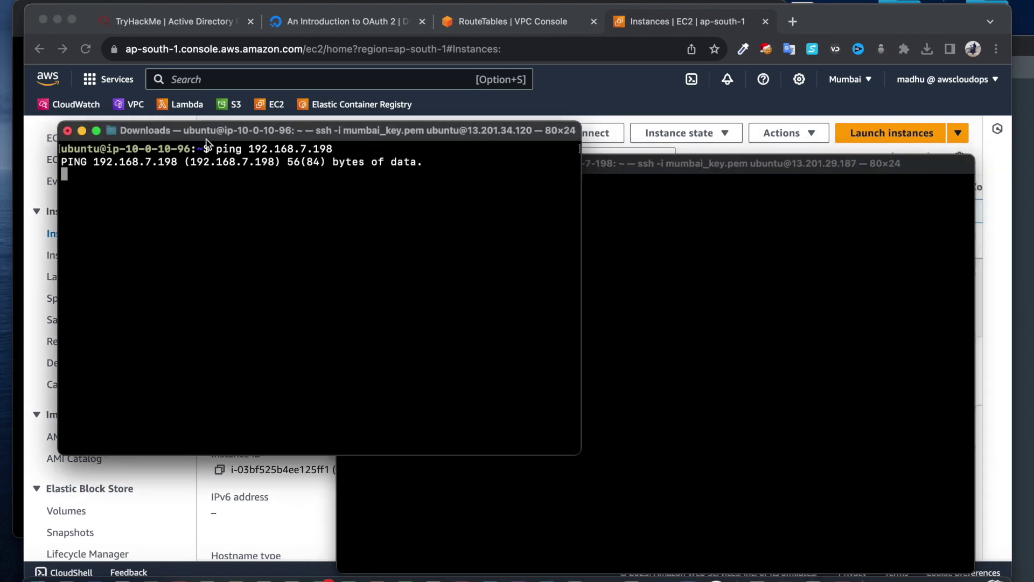
left_click(755, 237)
type("pig")
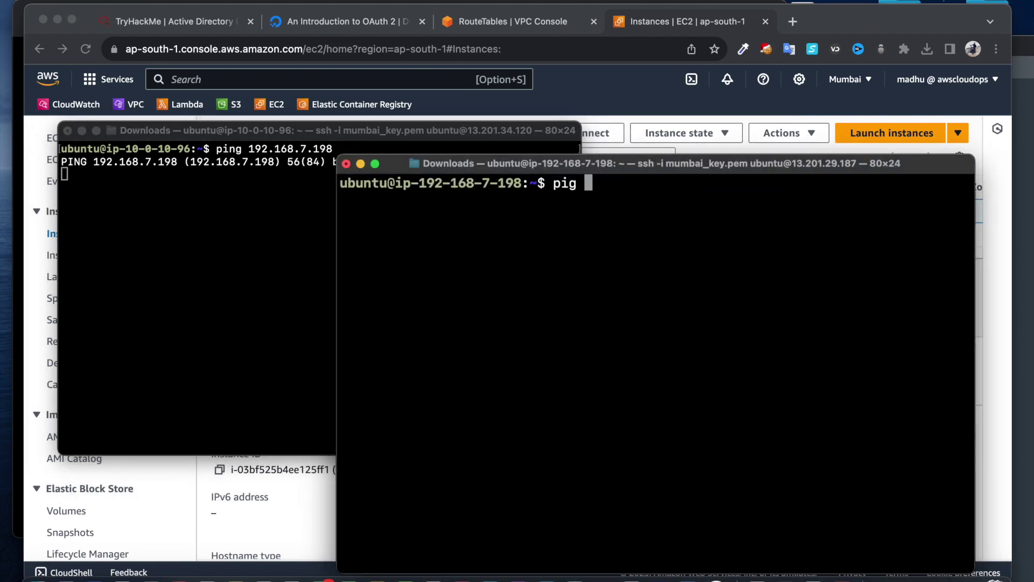
key("BackSpace")
key("BackSpace")
type("ng 10.0.10.96")
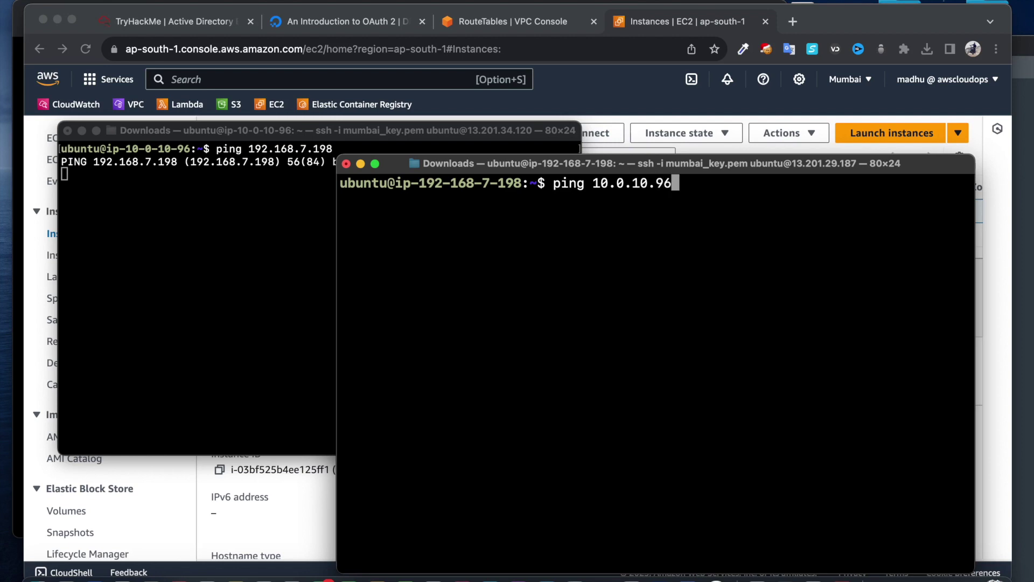
key("Return")
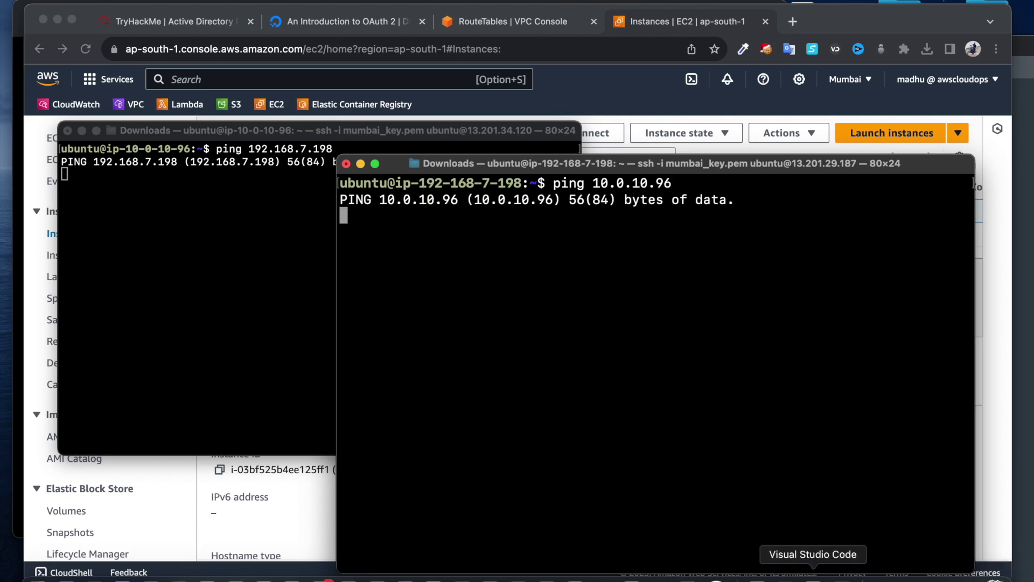
Step: Switch to the Paint diagram and draw a horizontal line connecting the VPC-1 box to the VPC-2 box
left_click(841, 577)
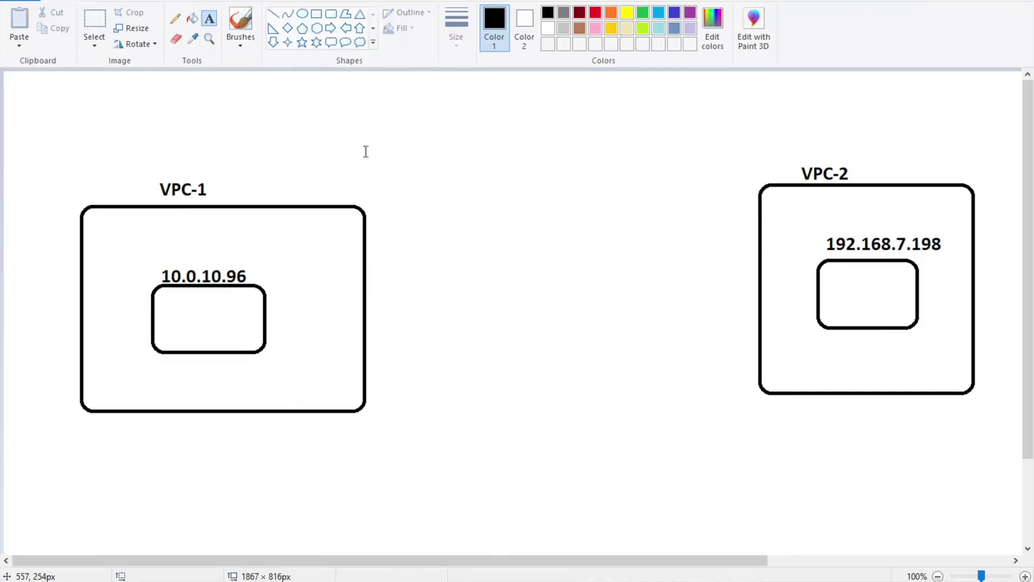
left_click(273, 15)
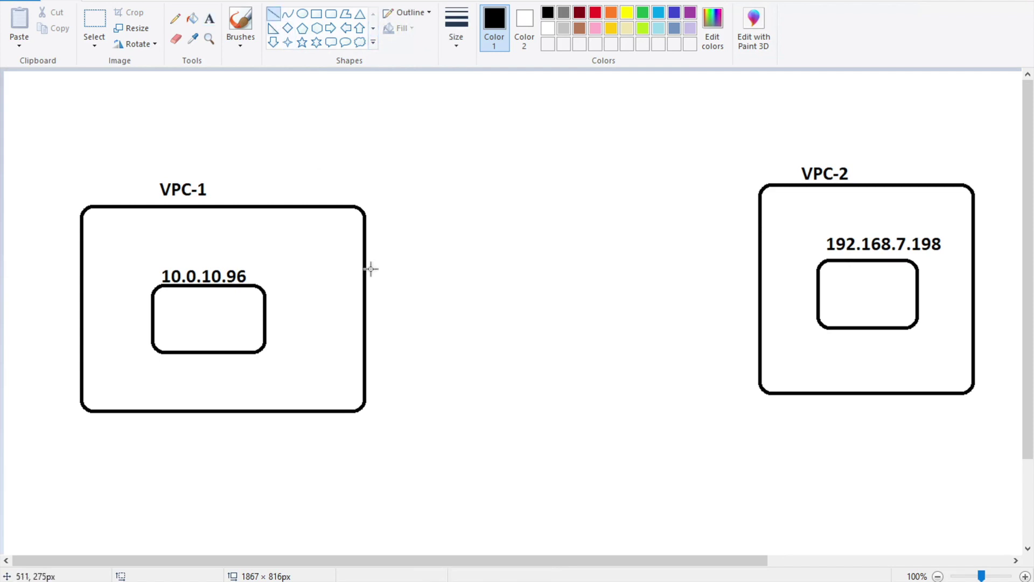
left_click_drag(365, 261, 382, 261)
left_click_drag(471, 260, 761, 261)
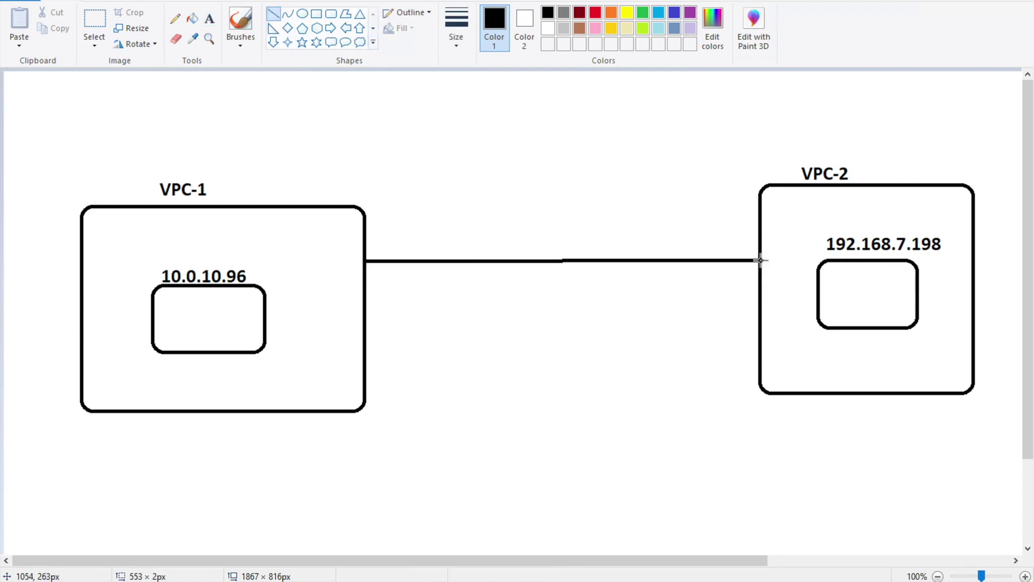
Step: Add the text label "Peering" above the line that connects the two VPC boxes
left_click(209, 19)
left_click_drag(509, 239, 634, 250)
type("Peering")
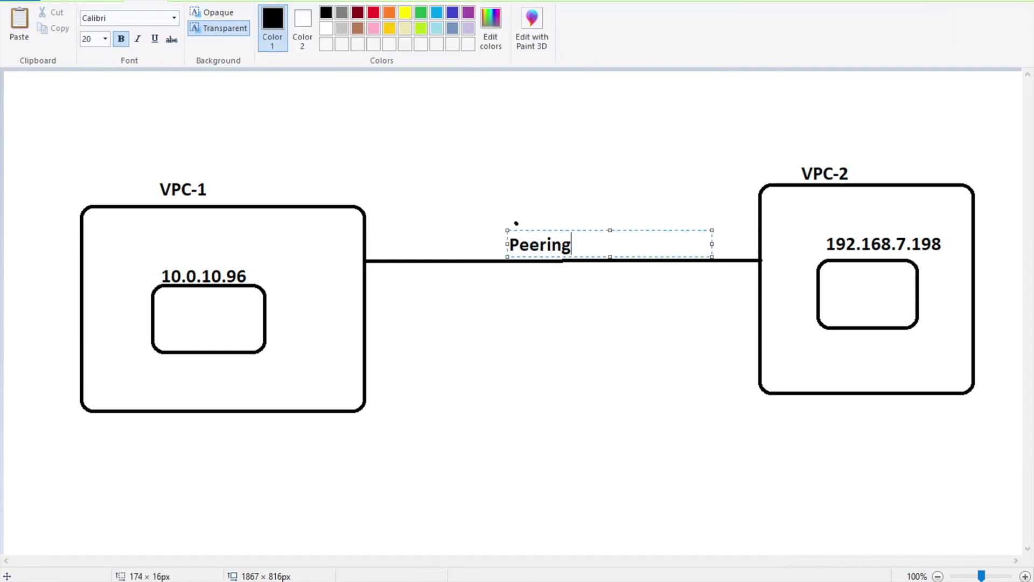
left_click(552, 382)
Step: Switch back to the VPC console in the browser and start creating a new peering connection
key("super+Tab")
key("super+Tab")
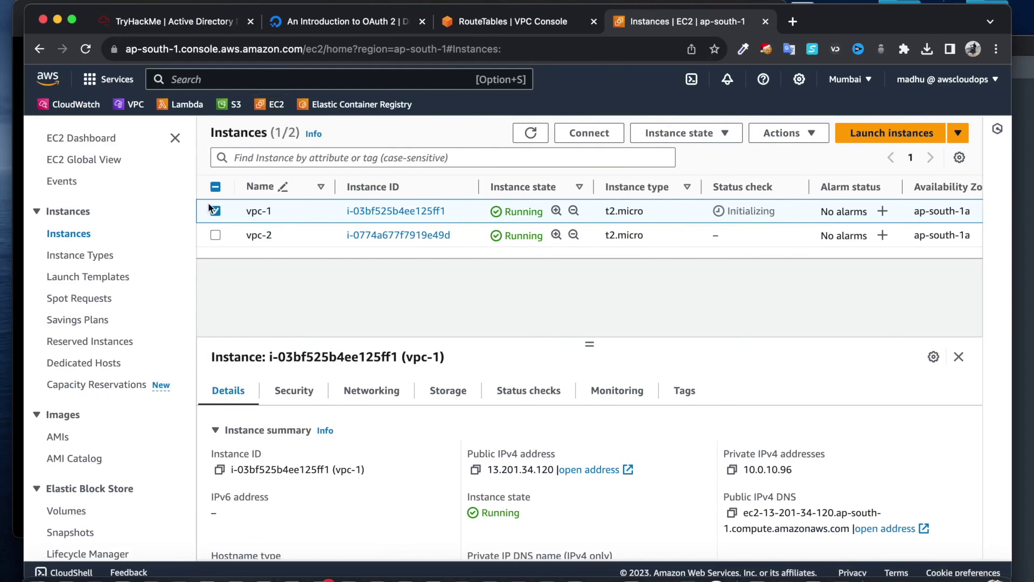
left_click(513, 25)
left_click(69, 257)
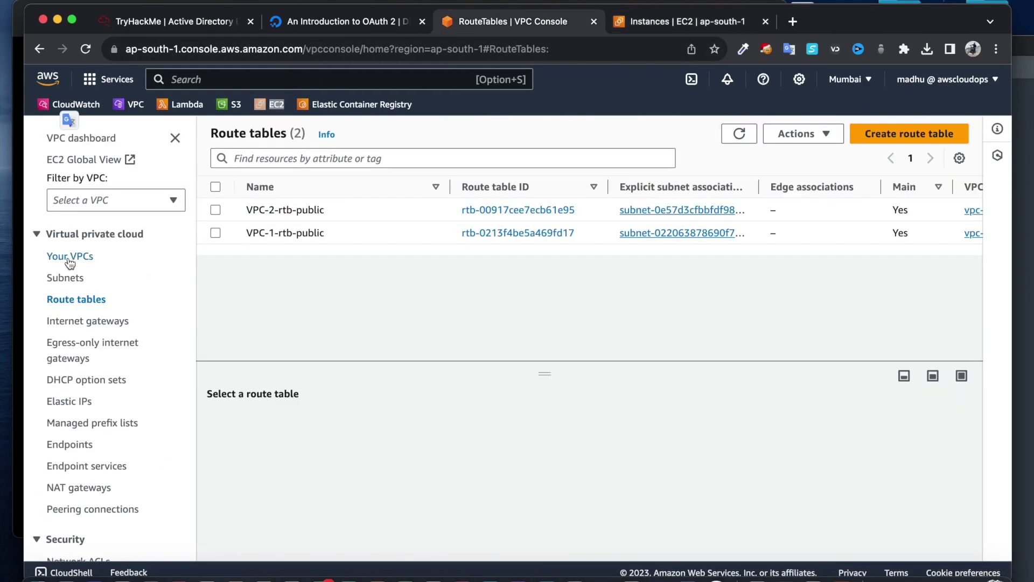
left_click(84, 511)
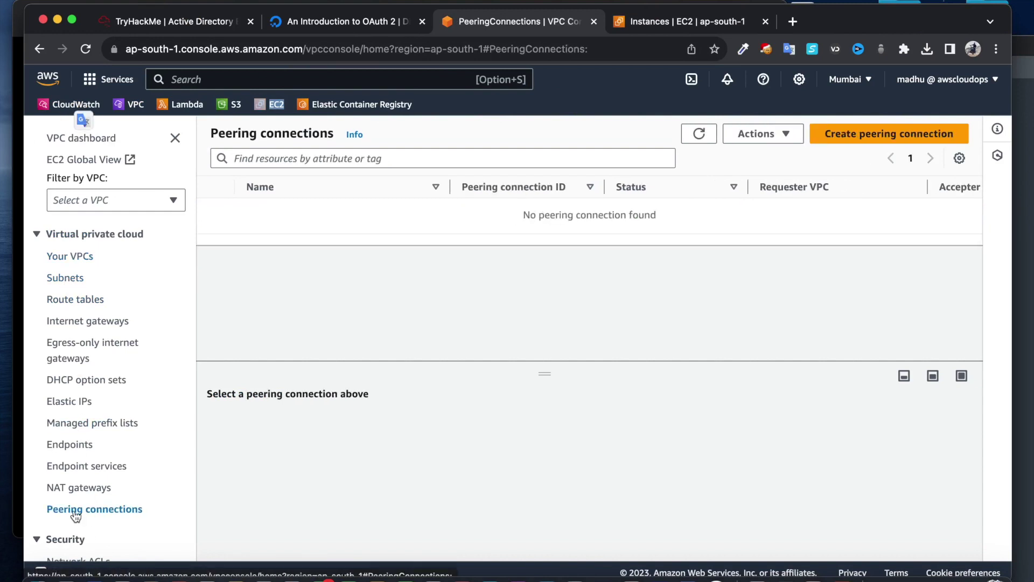
left_click(860, 133)
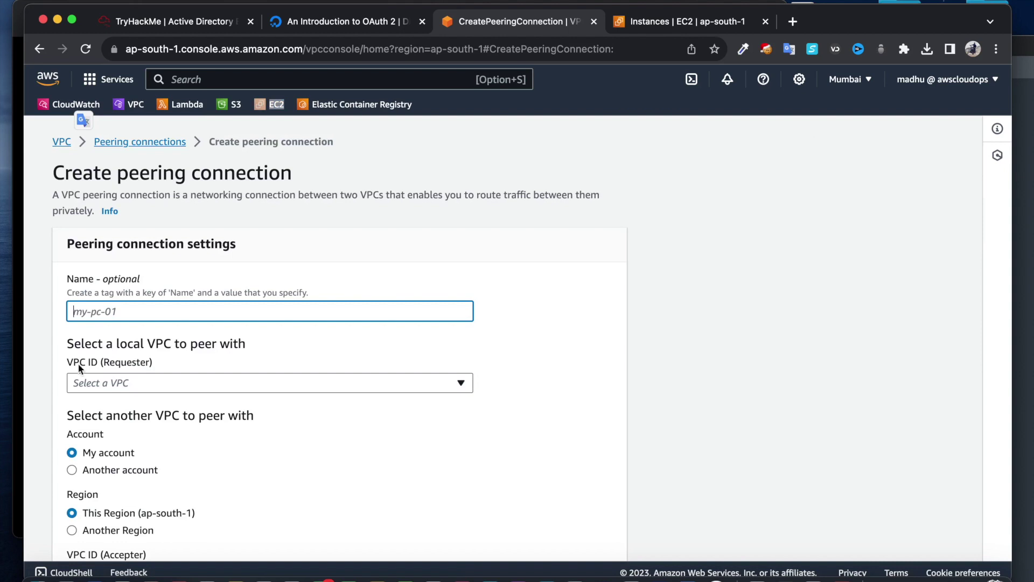
Step: Name the peering connection vpc1-to-vpc2 and choose VPC-1-vpc as the requester VPC
type("vpc1-to-vpc")
left_click(144, 377)
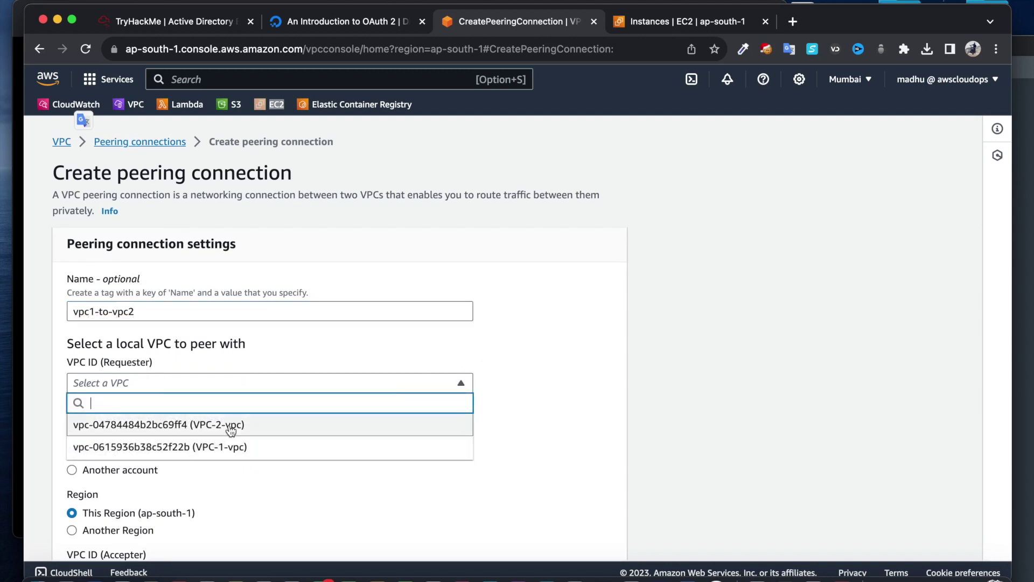
left_click(239, 448)
Step: Keep the accepter side on My account and This Region (ap-south-1), and choose VPC-2-vpc as the accepter VPC
scroll(439, 404, "down", 4)
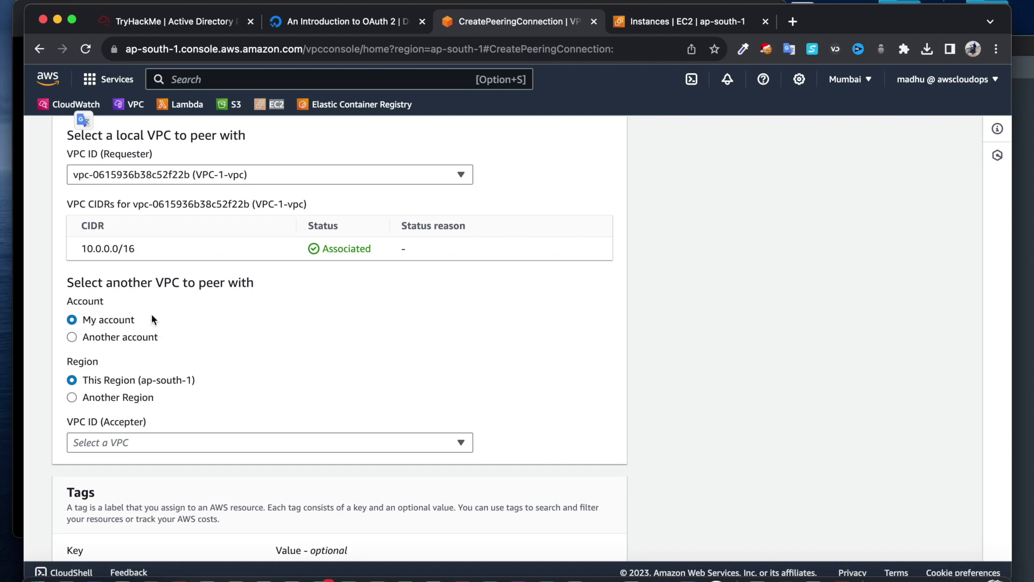
scroll(155, 317, "down", 2)
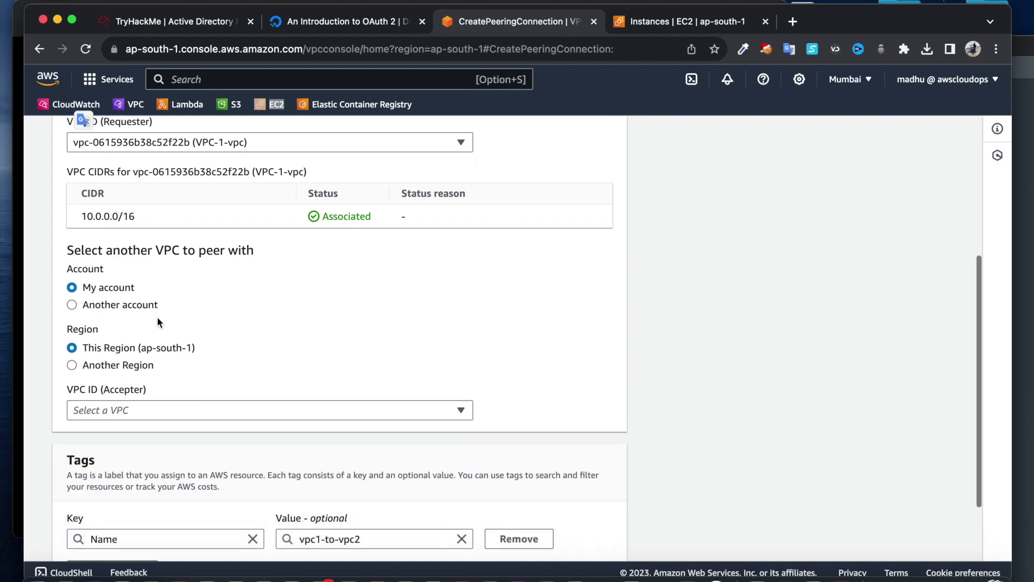
left_click(85, 299)
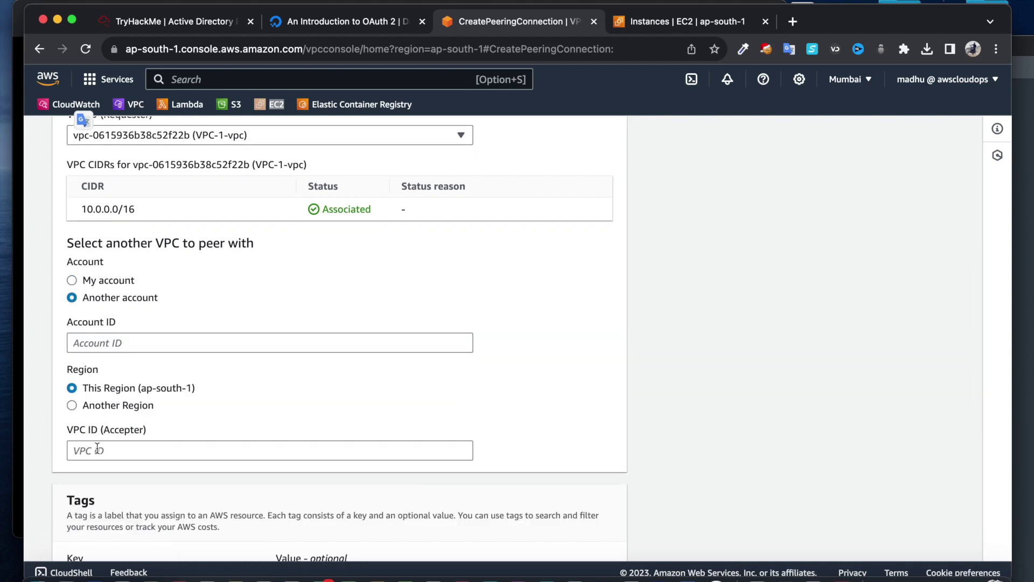
left_click(81, 280)
scroll(253, 318, "down", 1)
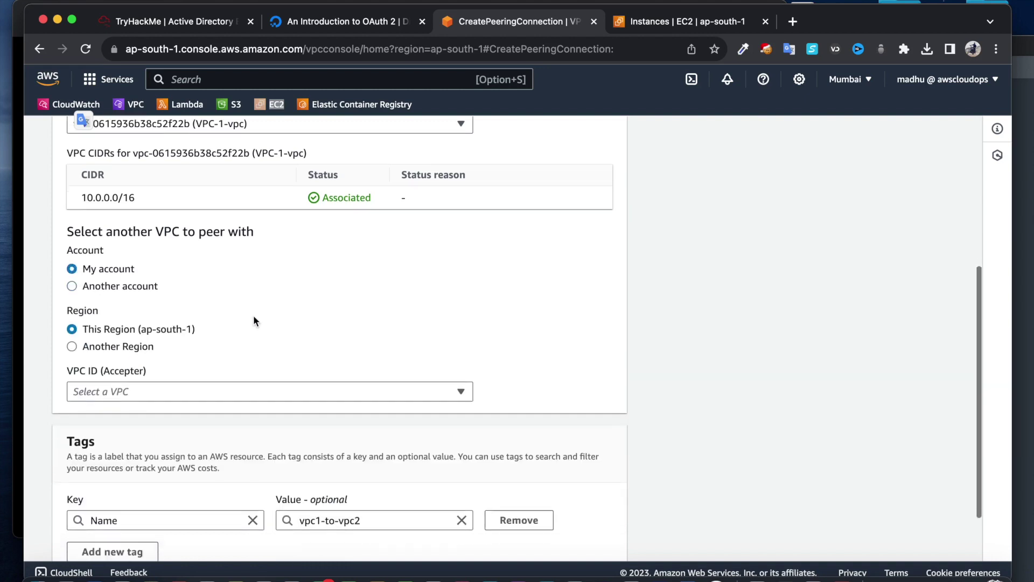
scroll(254, 321, "down", 2)
left_click(136, 334)
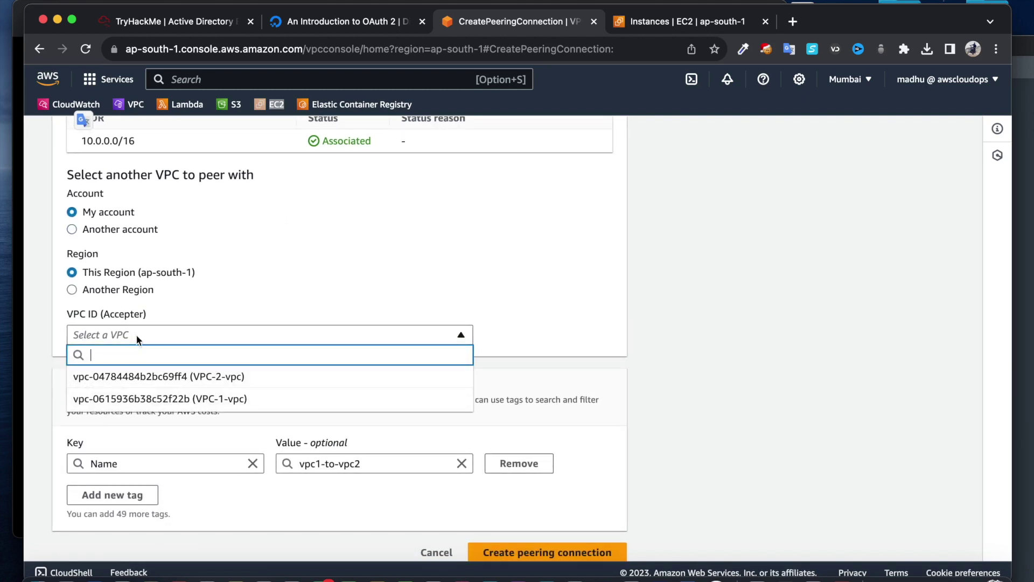
scroll(168, 201, "up", 1)
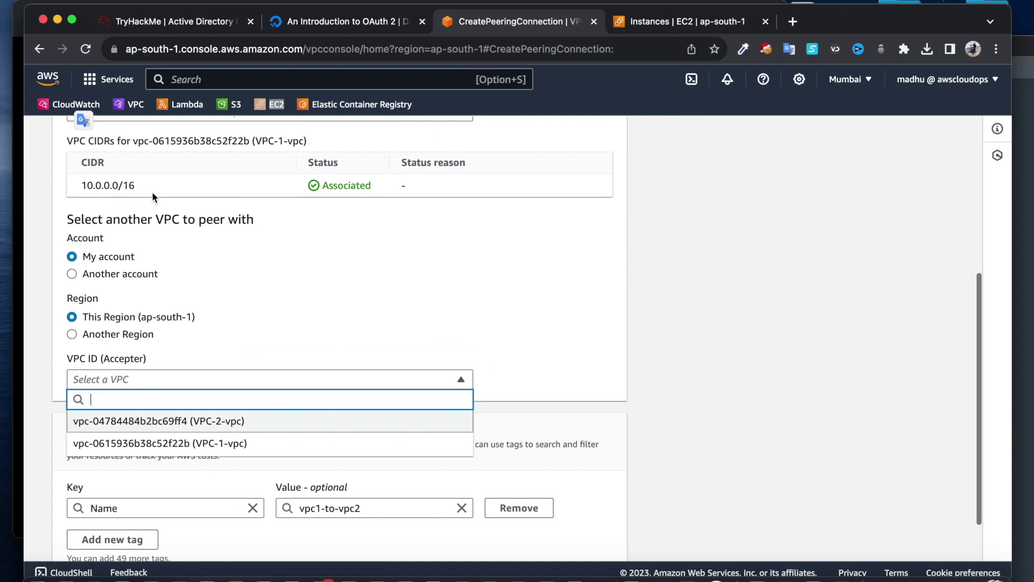
left_click(240, 425)
scroll(376, 314, "down", 1)
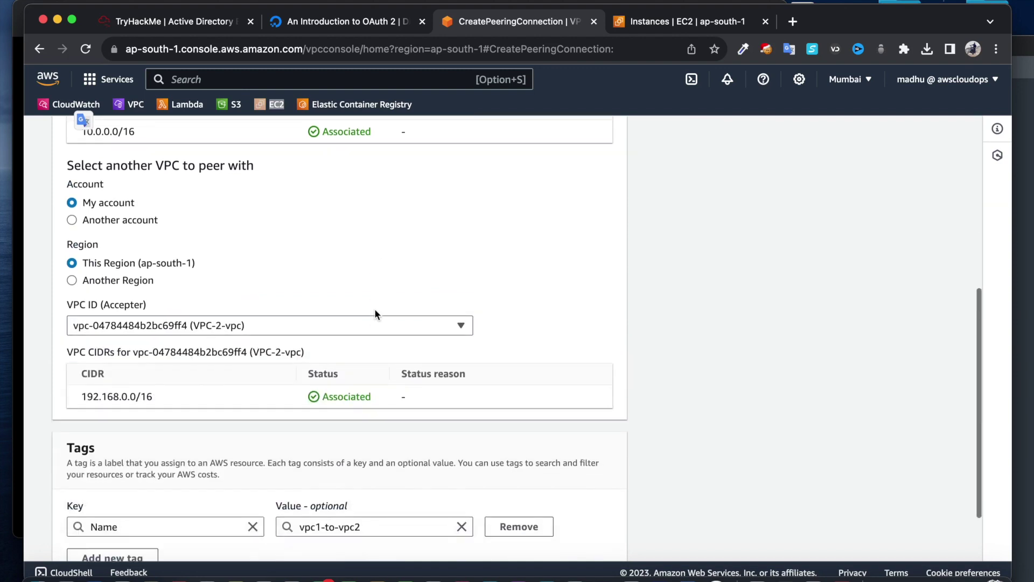
Step: Review the CIDRs and account settings of both VPCs and create the vpc1-to-vpc2 peering connection
left_click_drag(152, 387, 81, 388)
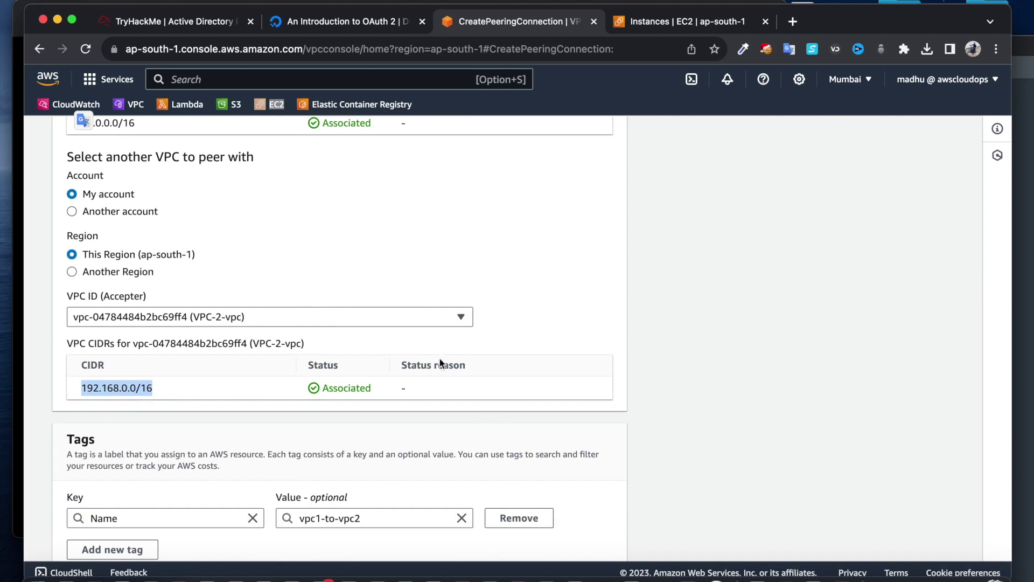
scroll(441, 362, "down", 2)
left_click(288, 335)
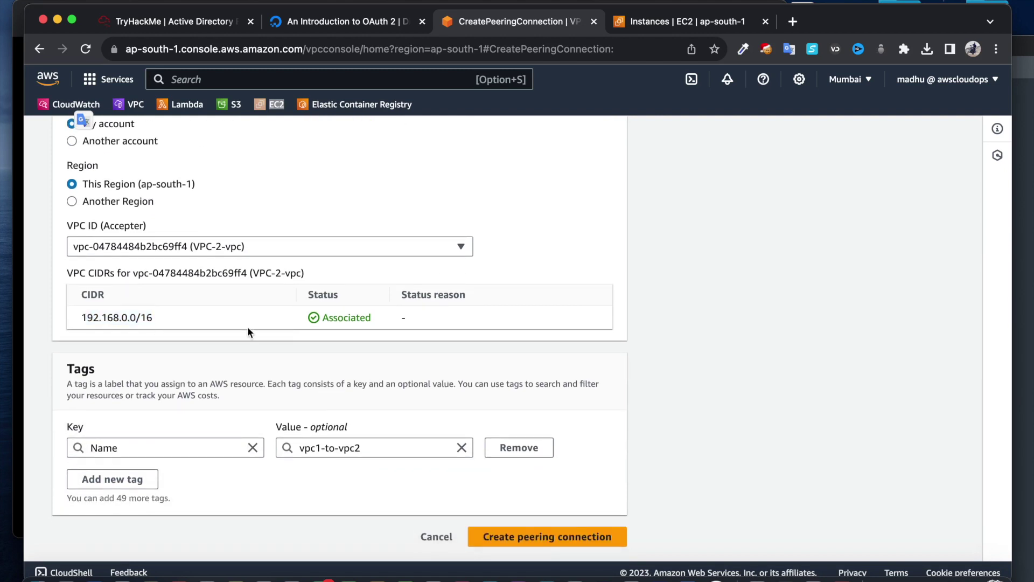
scroll(267, 307, "up", 3)
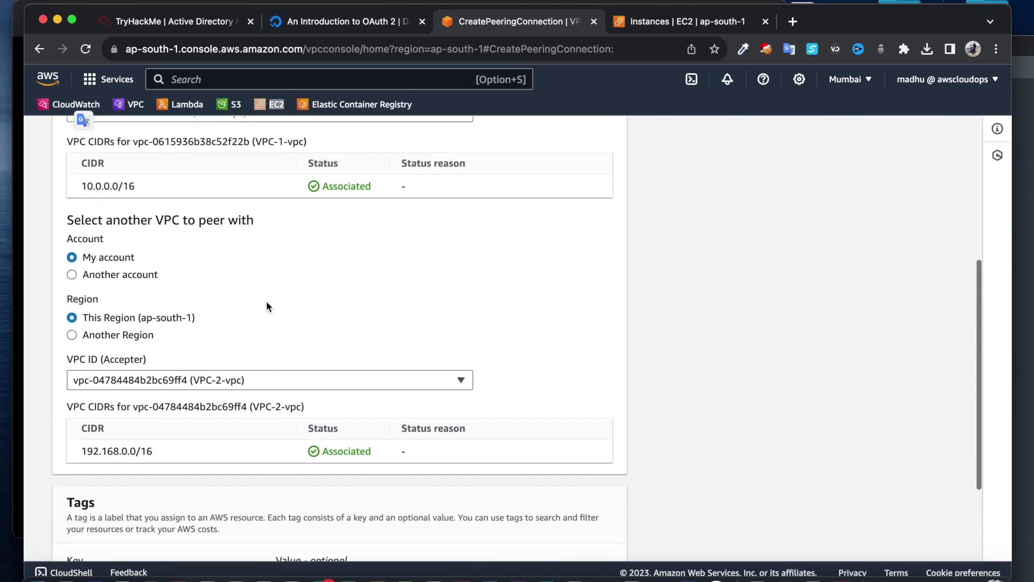
scroll(335, 309, "down", 3)
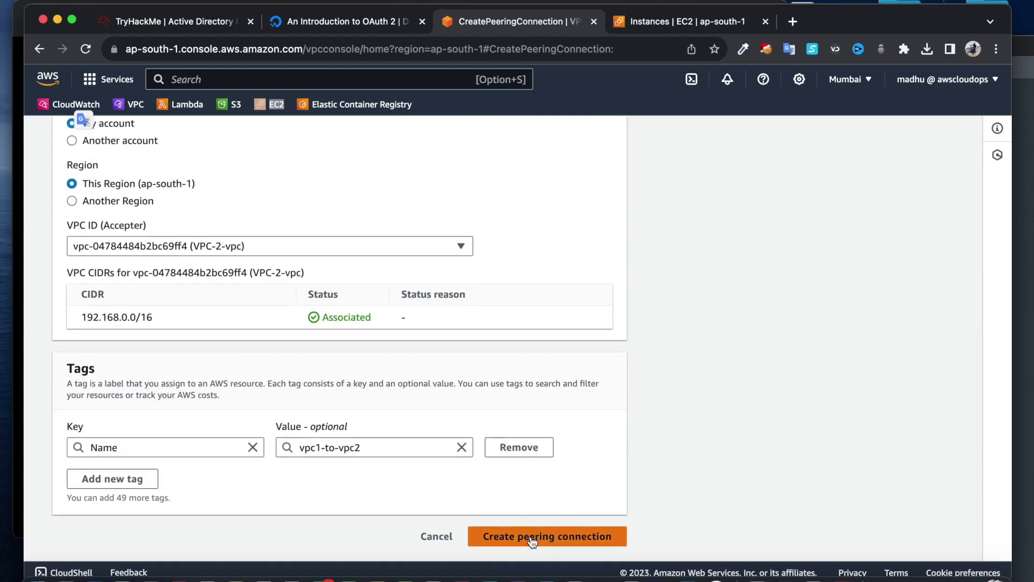
left_click(531, 535)
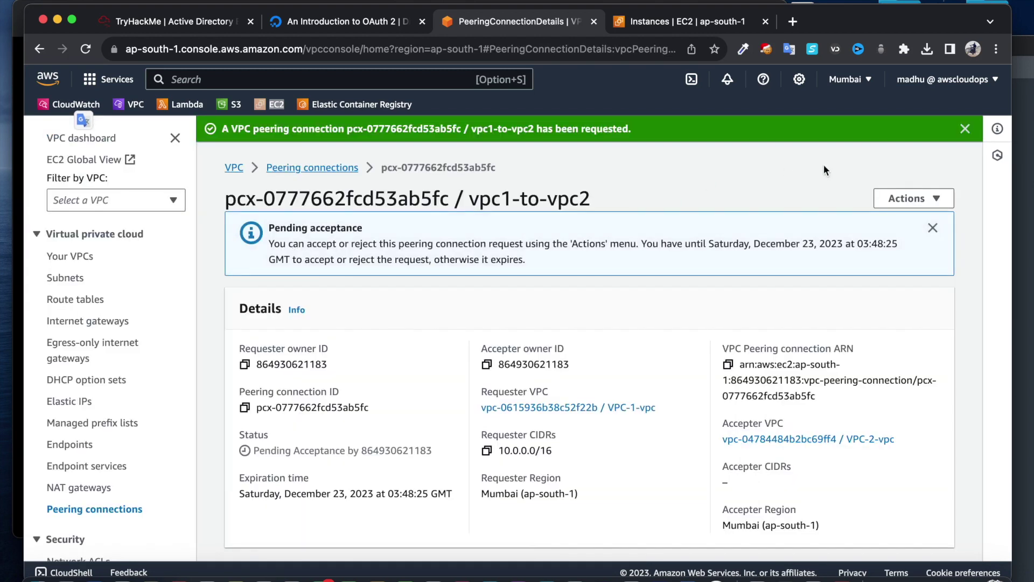
Step: Accept the pending vpc1-to-vpc2 peering connection request
left_click_drag(274, 228, 363, 223)
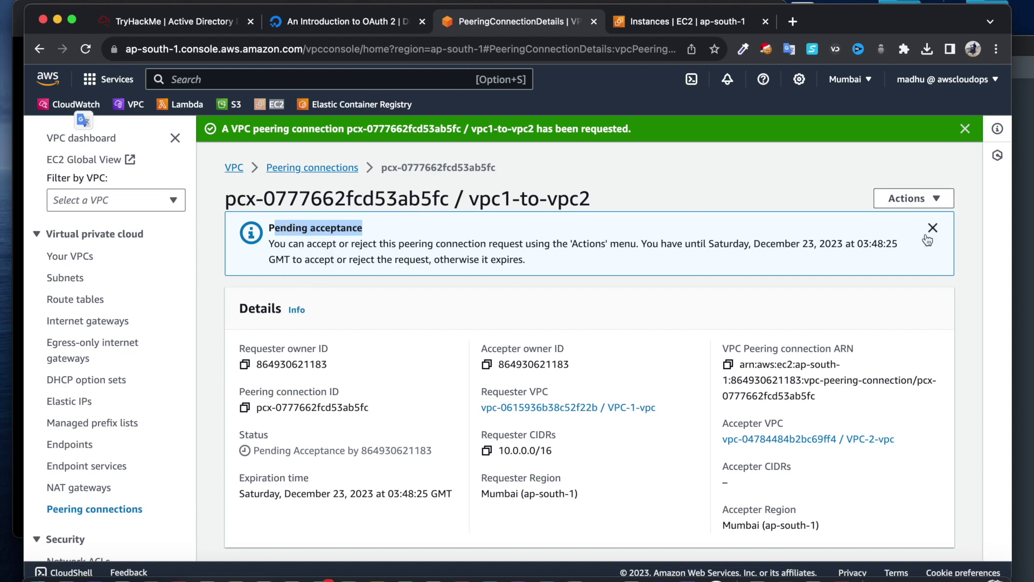
left_click(909, 198)
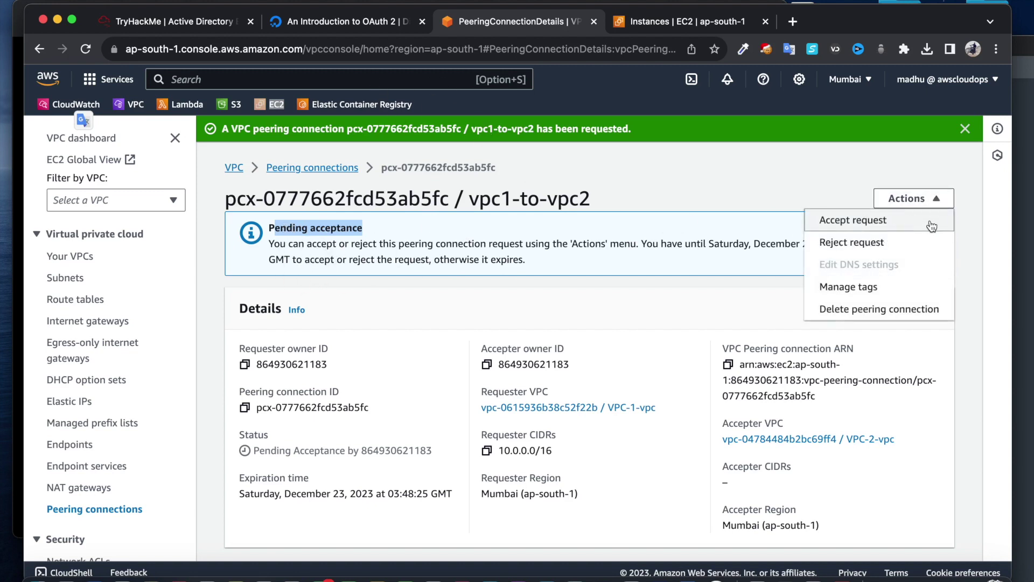
left_click(842, 221)
left_click(828, 462)
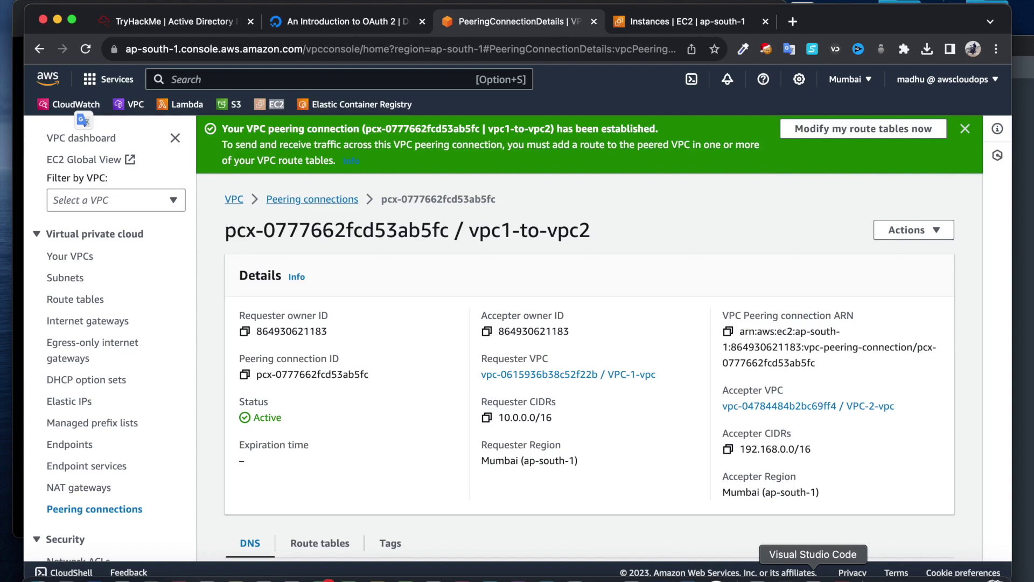
Step: Switch to the Paint diagram and draw a small rounded rectangle above the Peering label
left_click(836, 578)
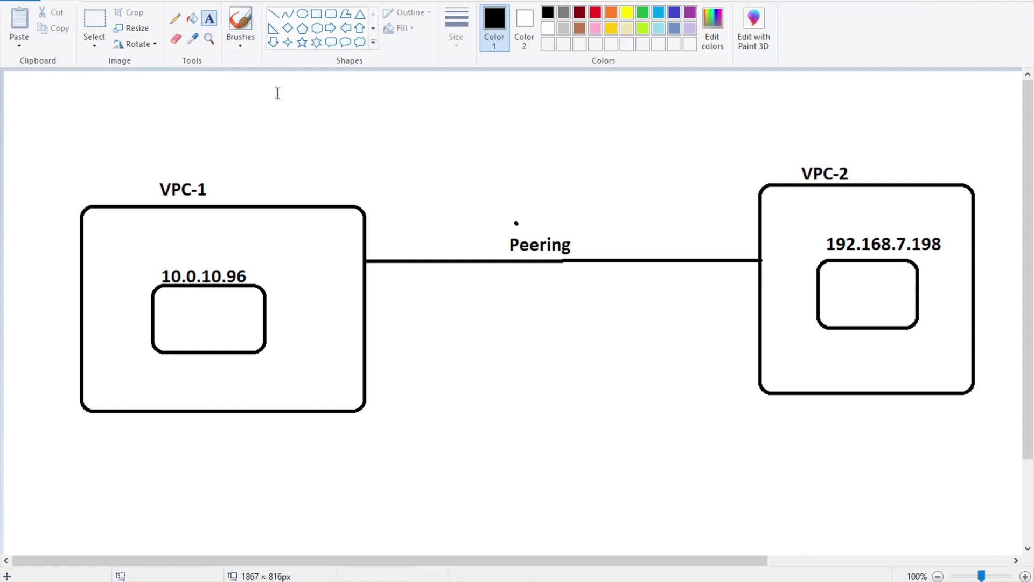
left_click(331, 14)
left_click_drag(483, 138, 577, 177)
left_click(363, 87)
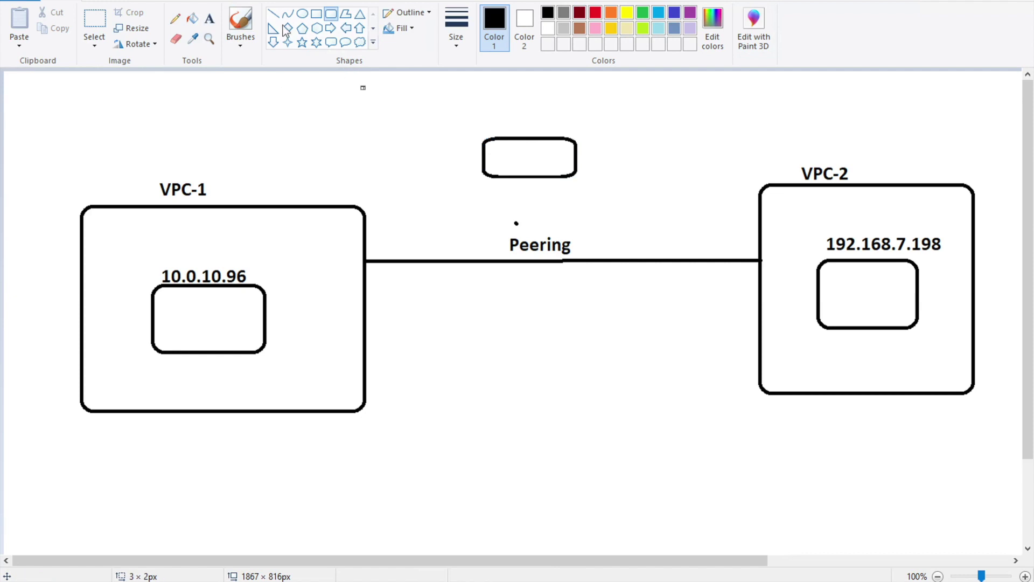
Step: Label the new box "Route table" and pencil a path from the 10.0.10.96 instance to it, with an arrow down to Peering
left_click(210, 18)
left_click_drag(489, 143, 693, 169)
type("Route")
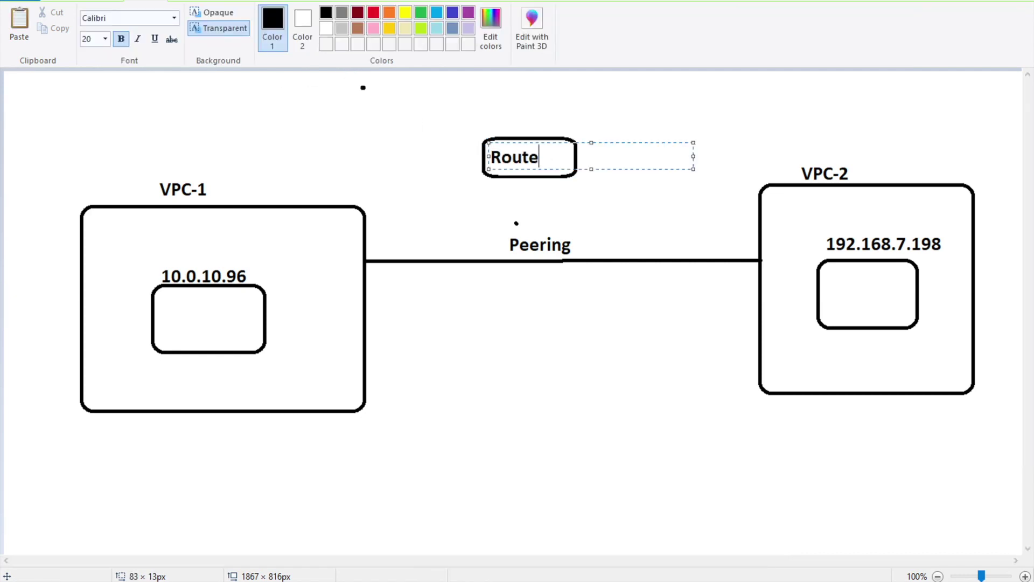
type(" table")
left_click(547, 191)
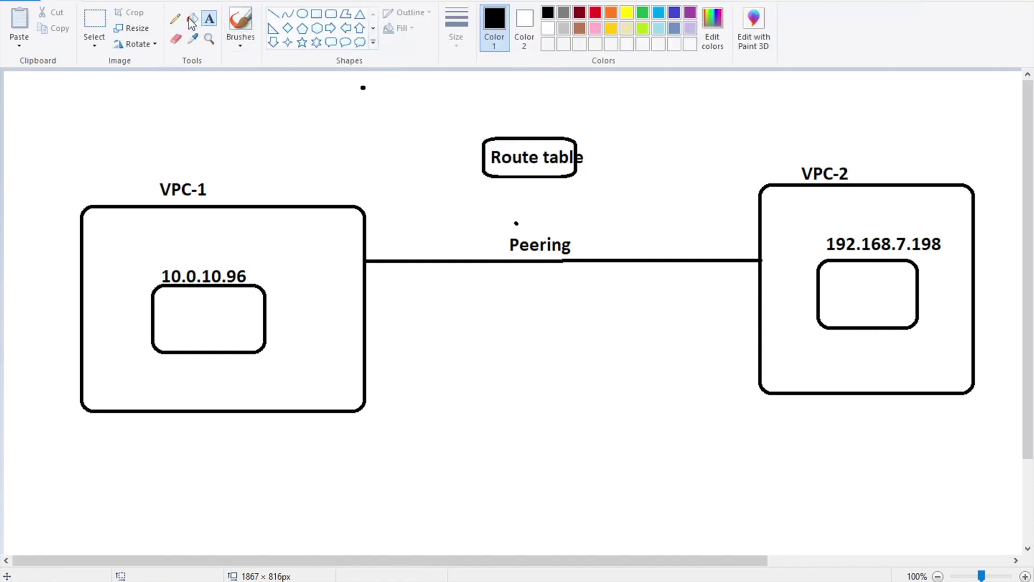
left_click(175, 19)
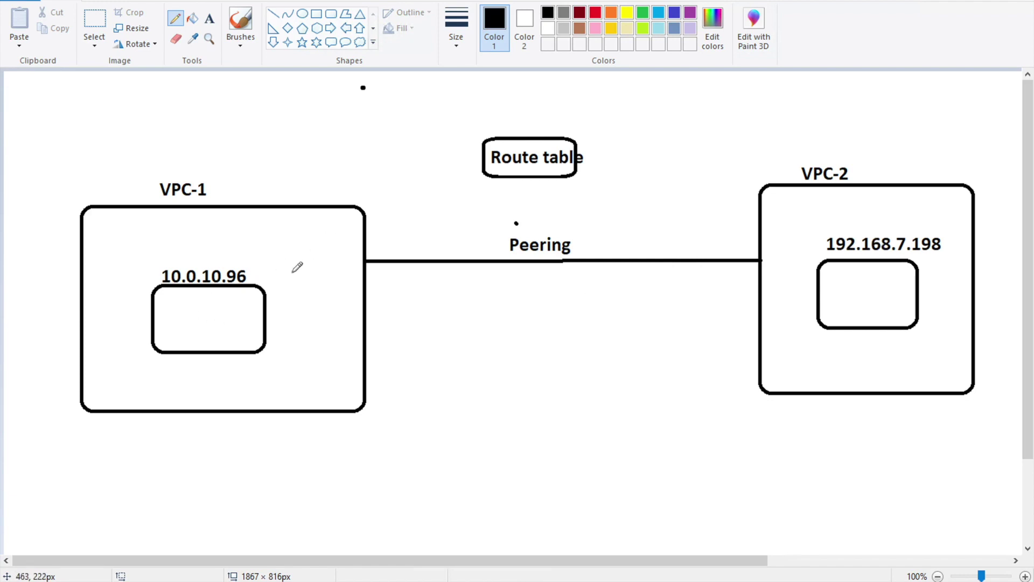
mouse_move(253, 287)
left_mouse_down()
mouse_move(411, 197)
mouse_move(482, 171)
mouse_move(518, 220)
mouse_move(510, 231)
mouse_move(527, 228)
left_mouse_up()
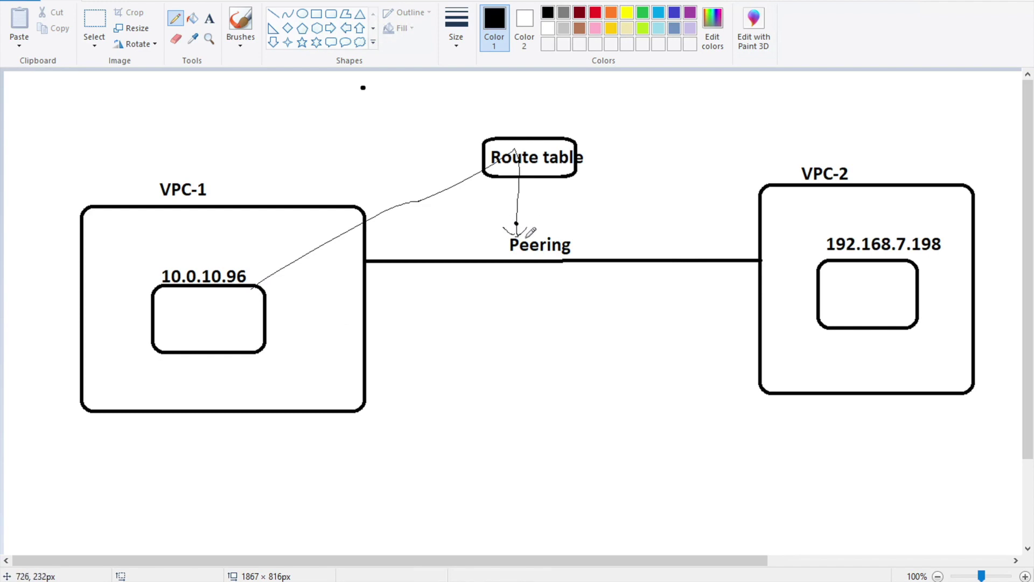
Step: Switch back to the VPC console in the browser and open the routes of the VPC-1-rtb-public route table for editing
key("super+Tab")
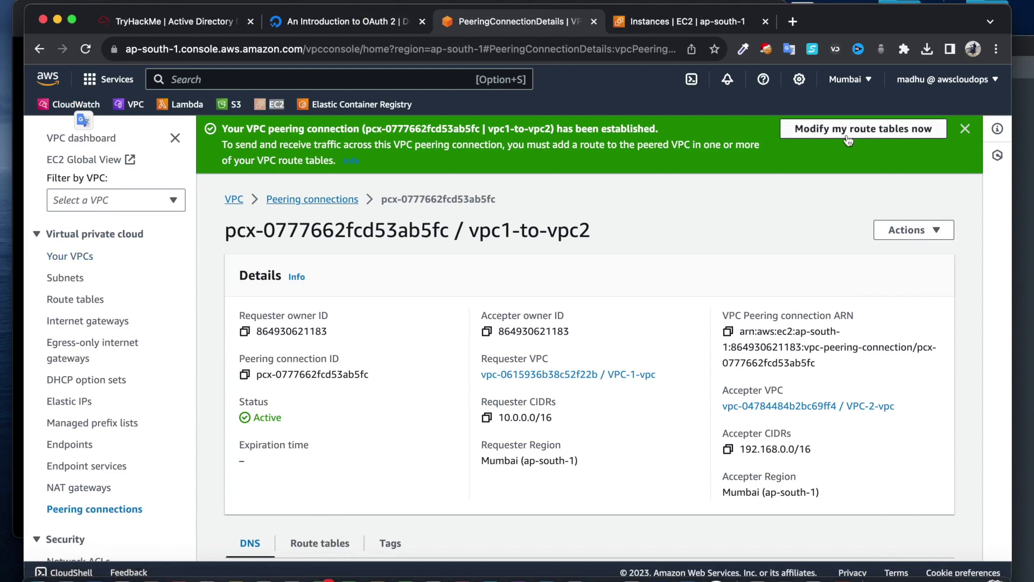
left_click(72, 305)
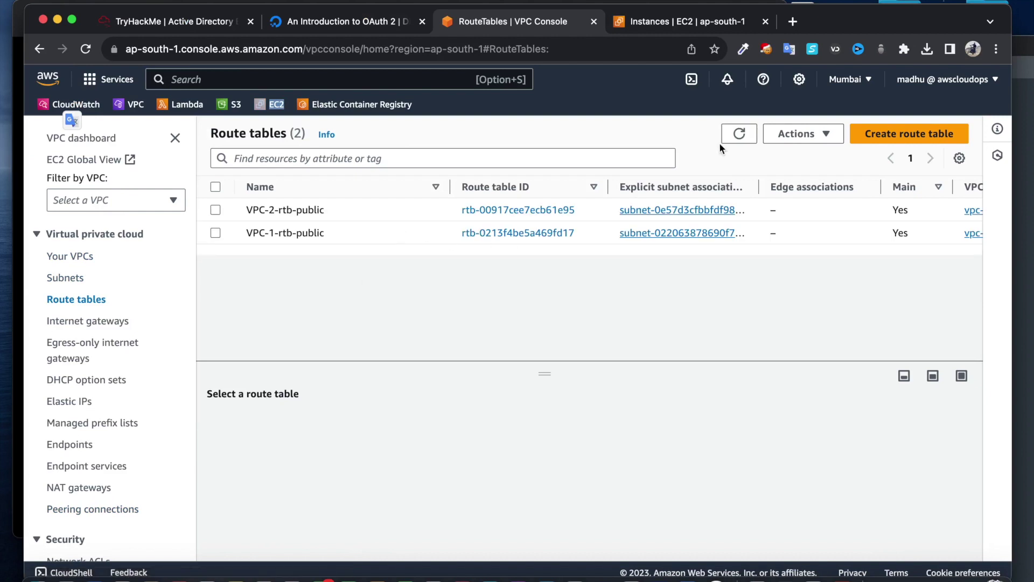
left_click(215, 233)
left_click(301, 421)
scroll(705, 423, "down", 1)
left_click(886, 429)
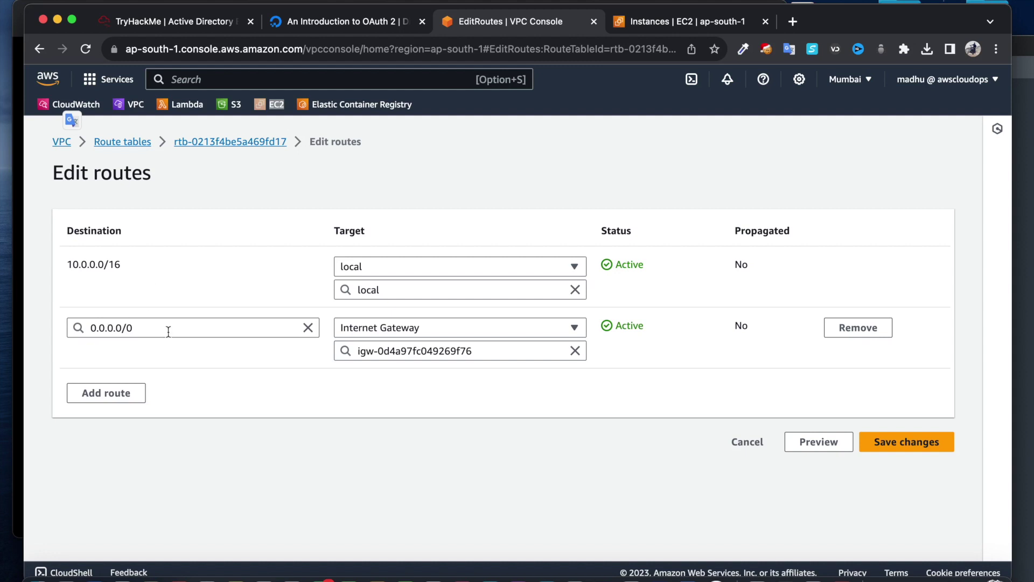
Step: Add a new route with destination 192.168.0.0/16 to the VPC-1 route table
left_click_drag(90, 330, 224, 332)
left_click(254, 275)
left_click(105, 413)
left_click(138, 387)
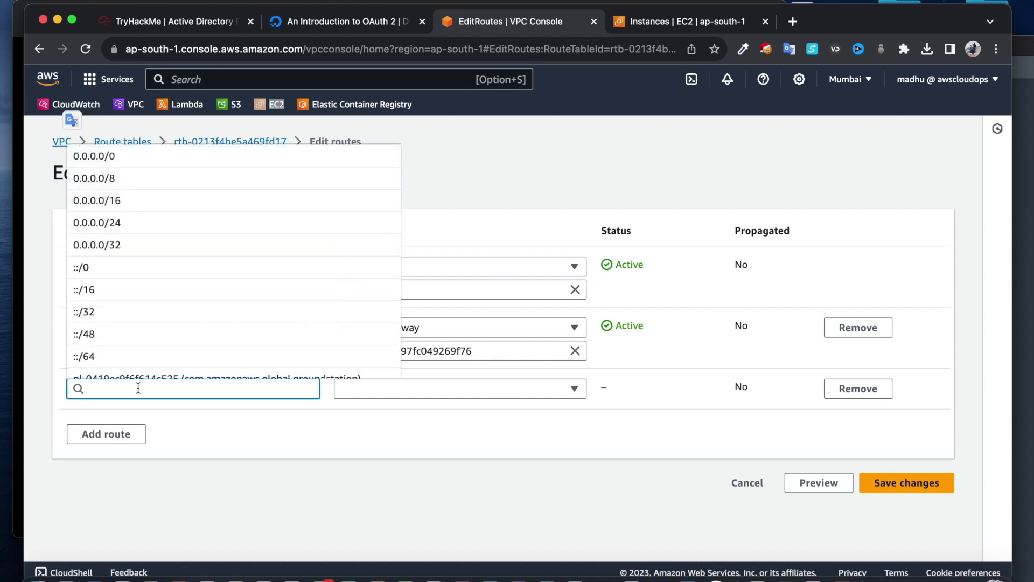
type("192.168.0.")
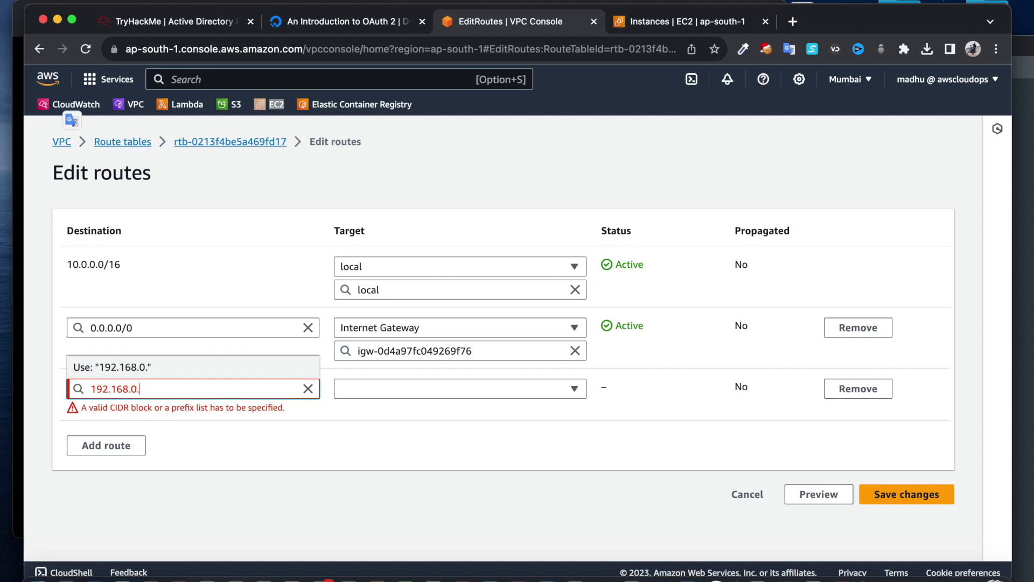
type("0/16")
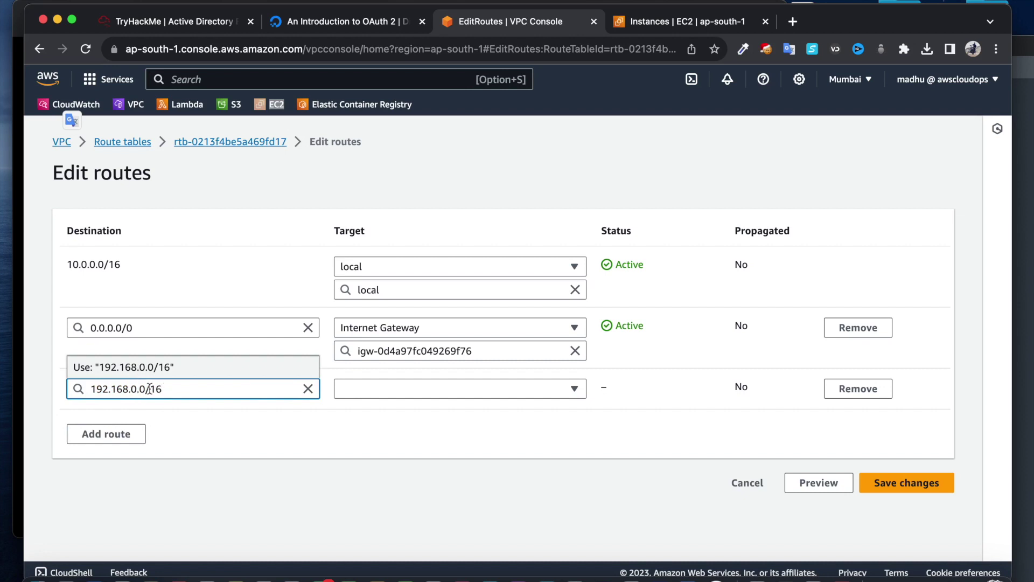
Step: Set the new route's target to Peering Connection pcx-0777662fcd53ab5fc and save the route changes
left_click(404, 389)
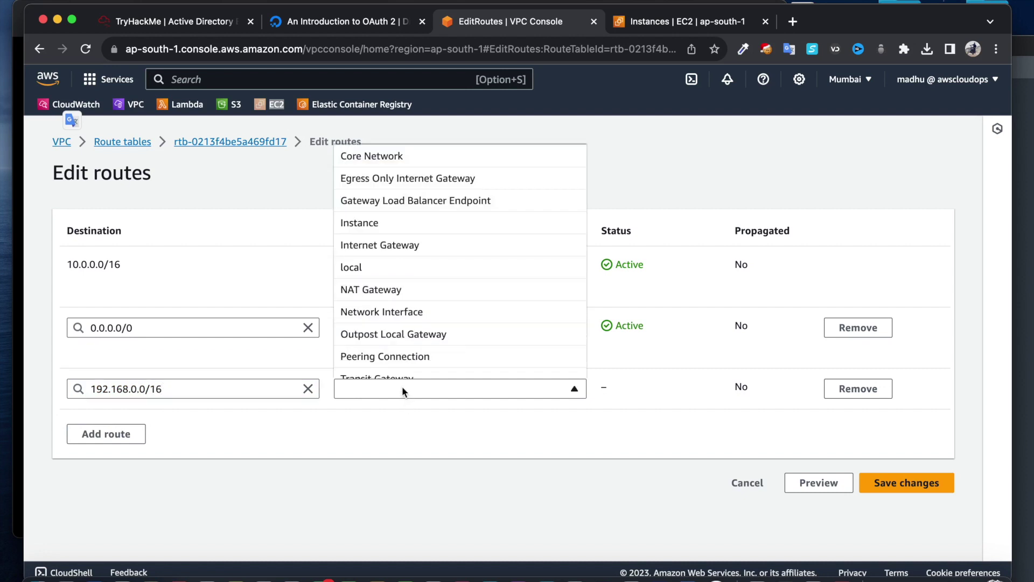
left_click(400, 358)
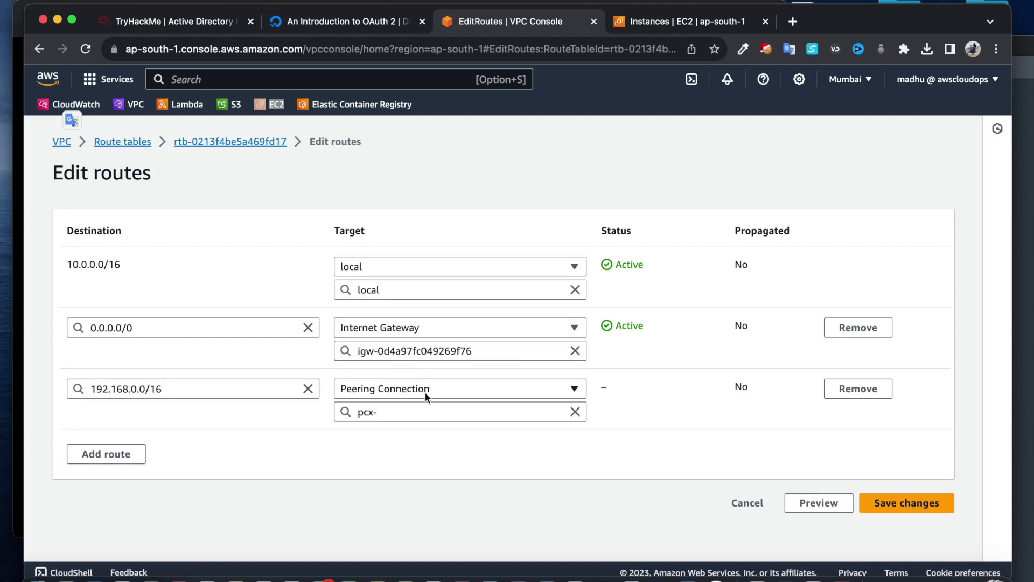
left_click(403, 411)
left_click(411, 453)
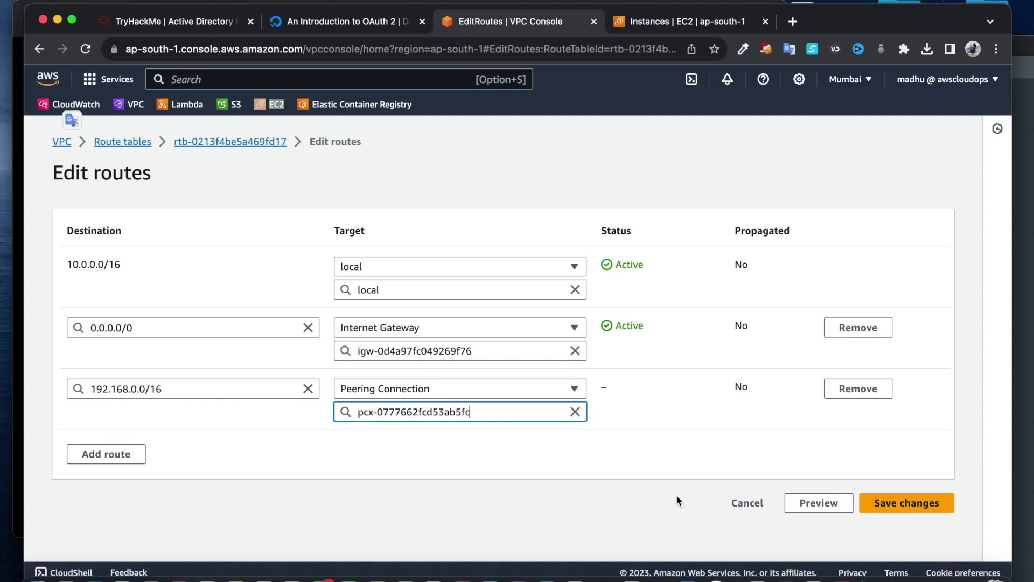
left_click(933, 509)
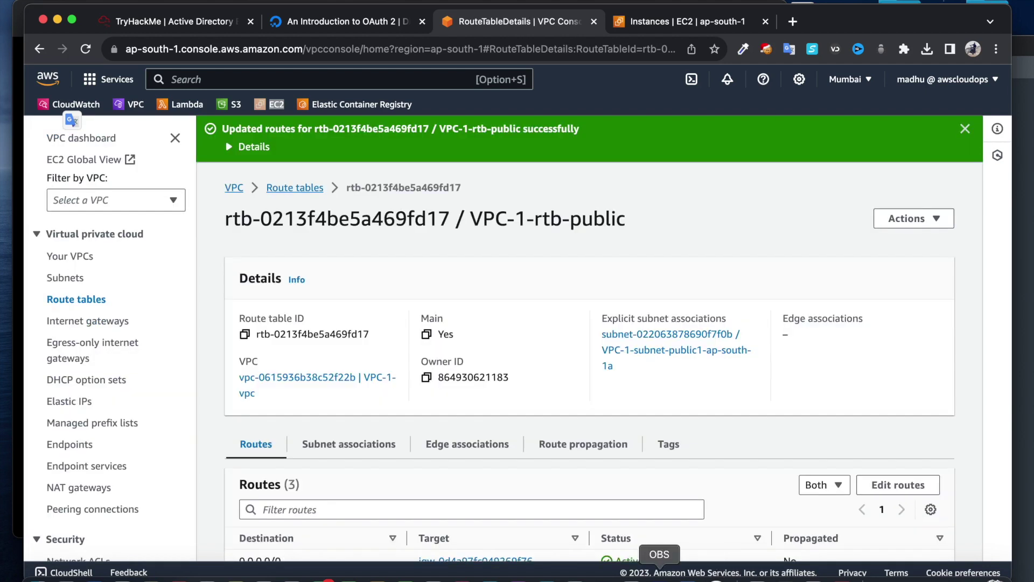
Step: Check the running pings in the terminals and display the routes of the VPC-2-rtb-public route table in the VPC console
left_click(575, 576)
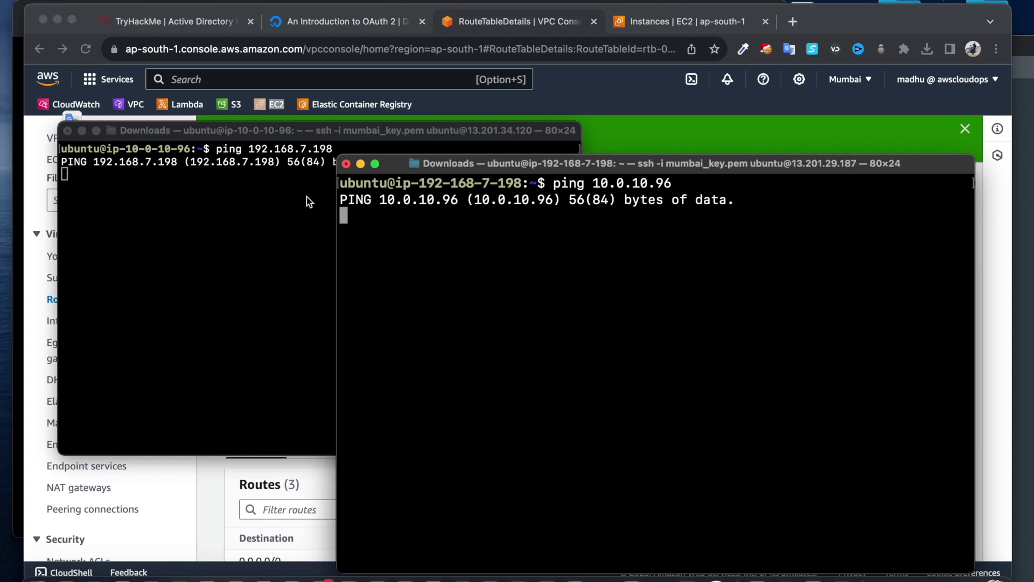
left_click(493, 20)
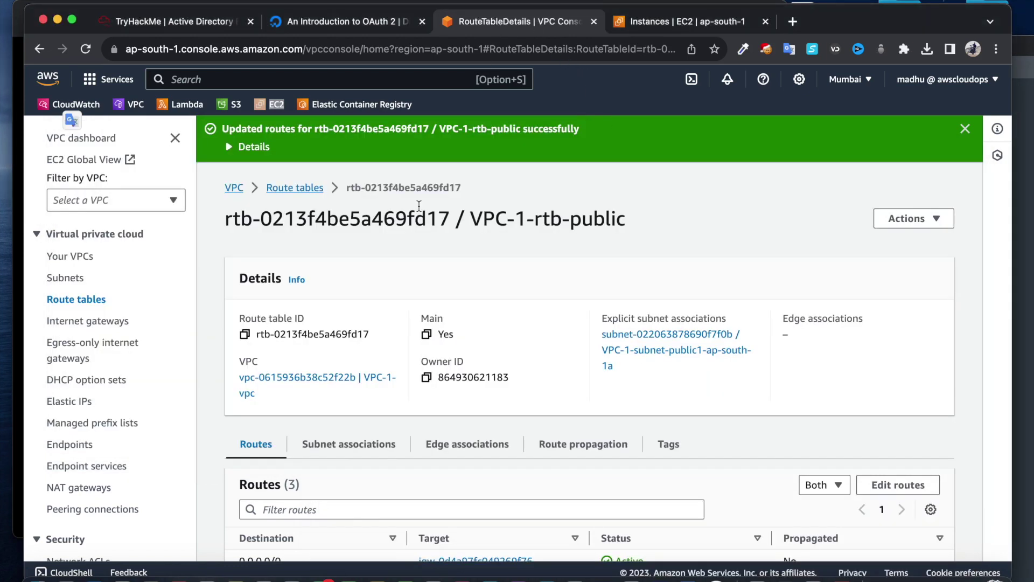
left_click(60, 301)
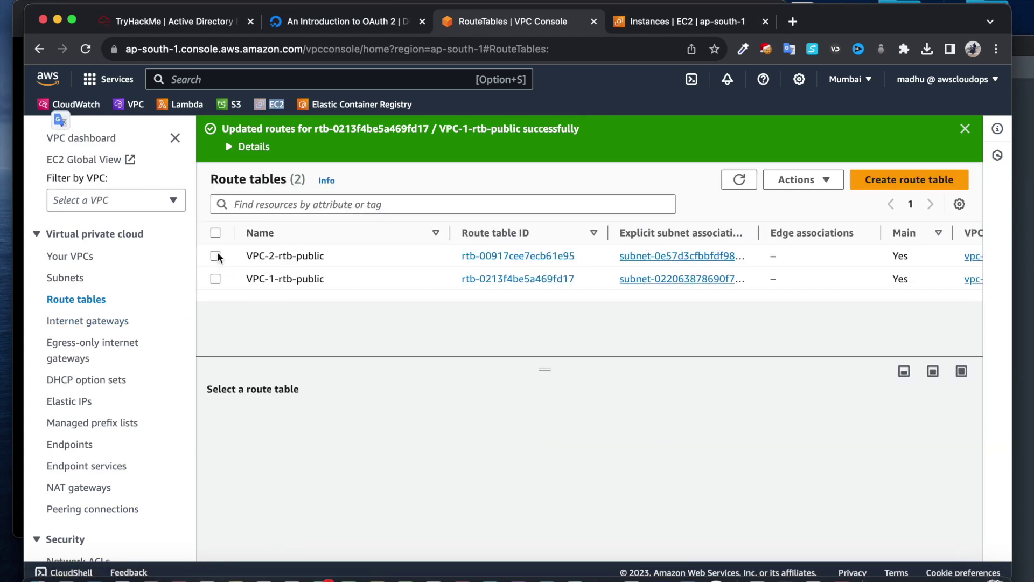
left_click(215, 256)
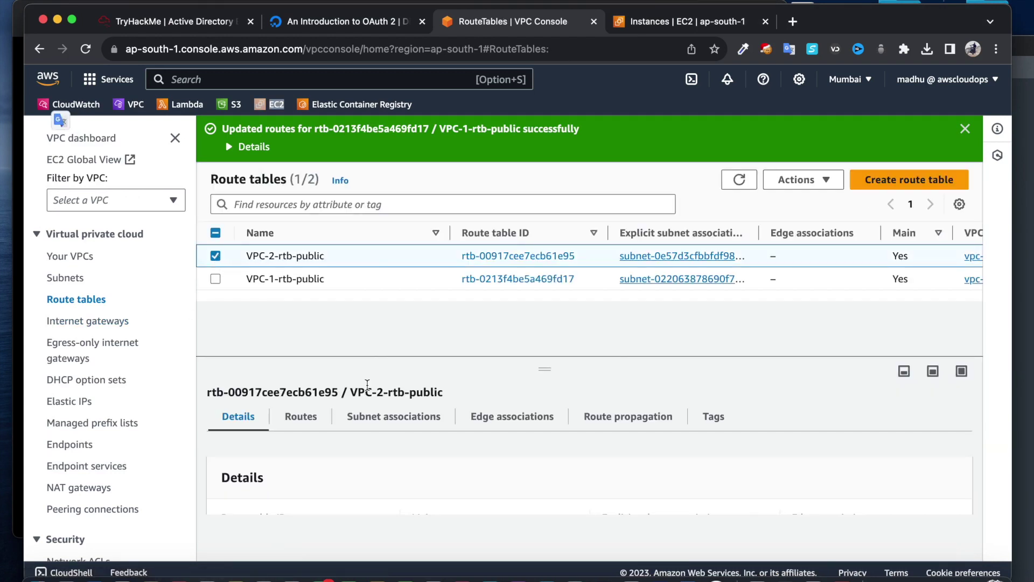
left_click(321, 425)
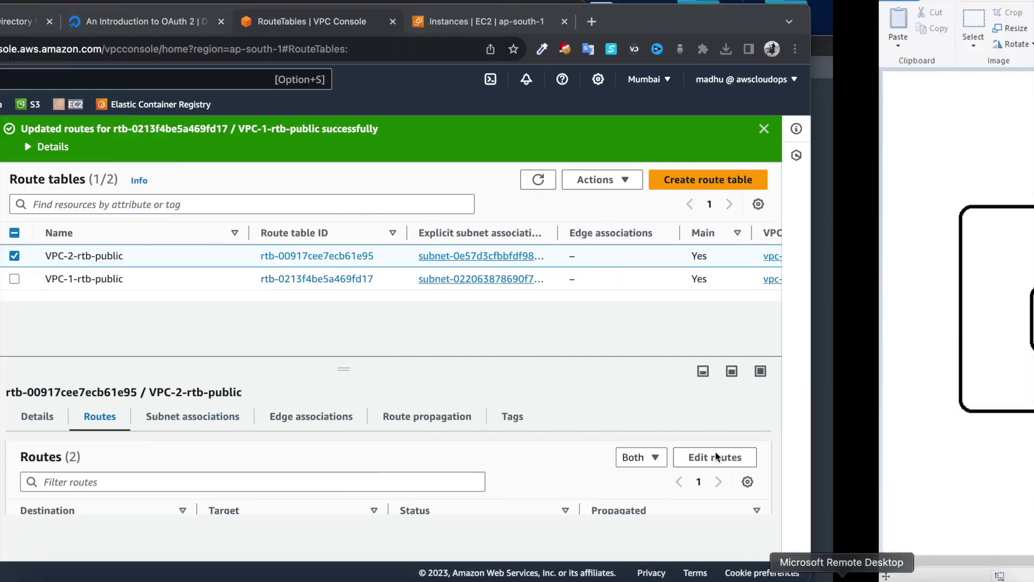
Step: Switch to the Paint diagram and pencil ovals around the instance addresses 192.168.7.198 and 10.0.10.96
left_click(923, 575)
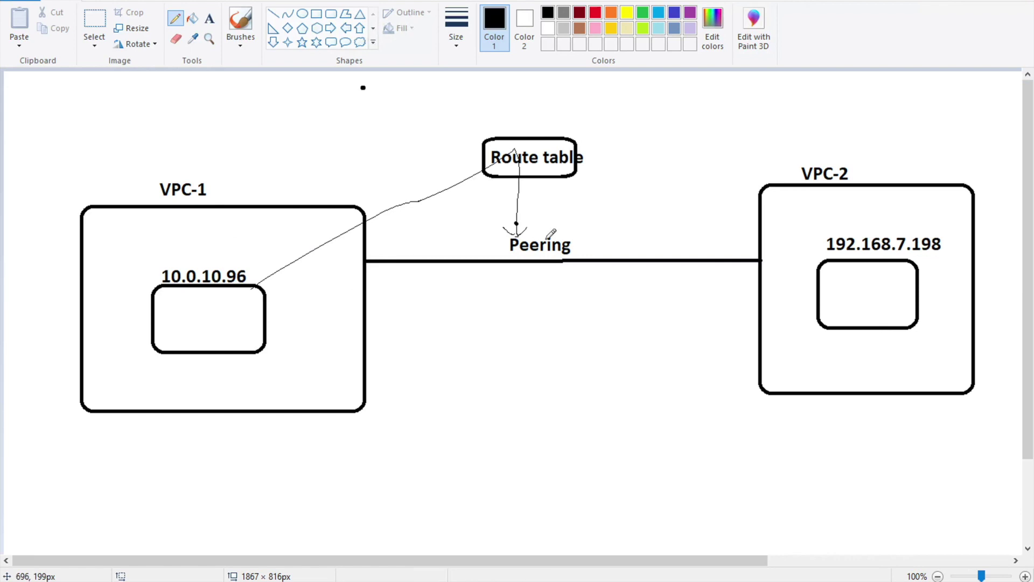
mouse_move(808, 249)
left_mouse_down()
mouse_move(947, 257)
mouse_move(893, 223)
mouse_move(826, 229)
mouse_move(812, 245)
left_mouse_up()
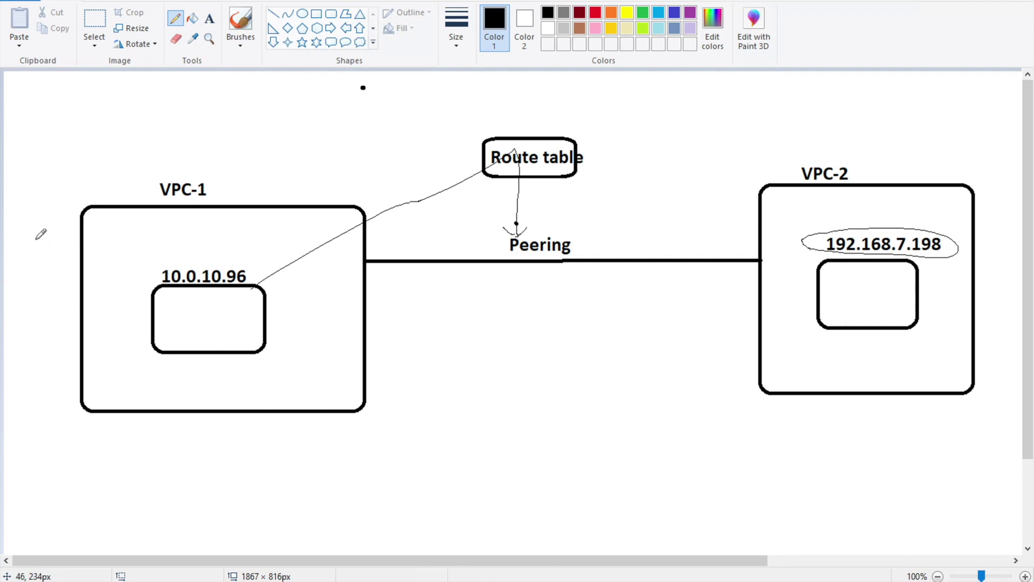
mouse_move(157, 259)
left_mouse_down()
mouse_move(152, 271)
mouse_move(265, 280)
mouse_move(208, 256)
mouse_move(150, 253)
left_mouse_up()
Step: Return to the VPC console in the browser and open the routes of the VPC-2-rtb-public route table for editing
key("super+Tab")
key("super+Tab")
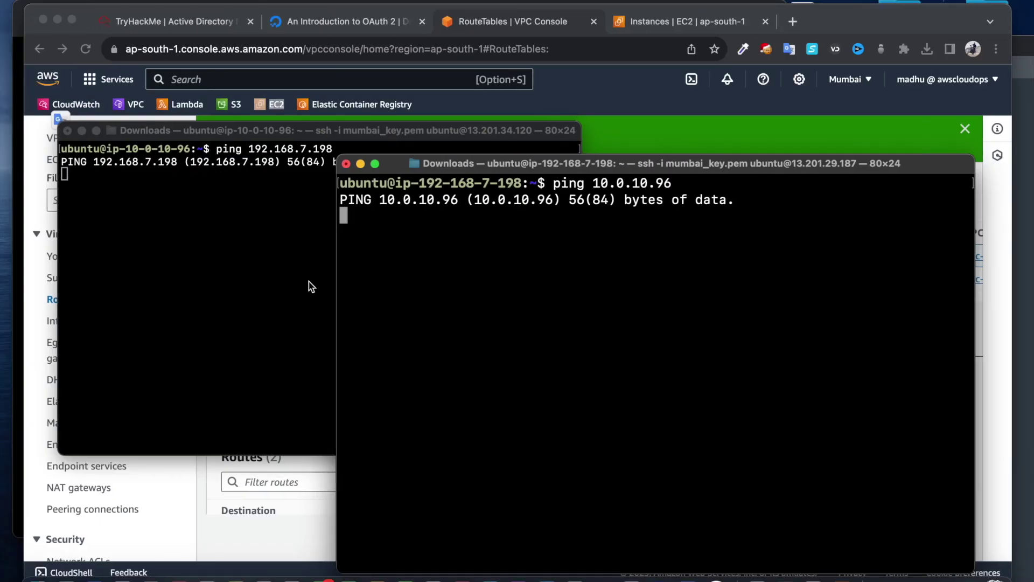
key("super+Tab")
key("super+Tab")
key("super+shift+Tab")
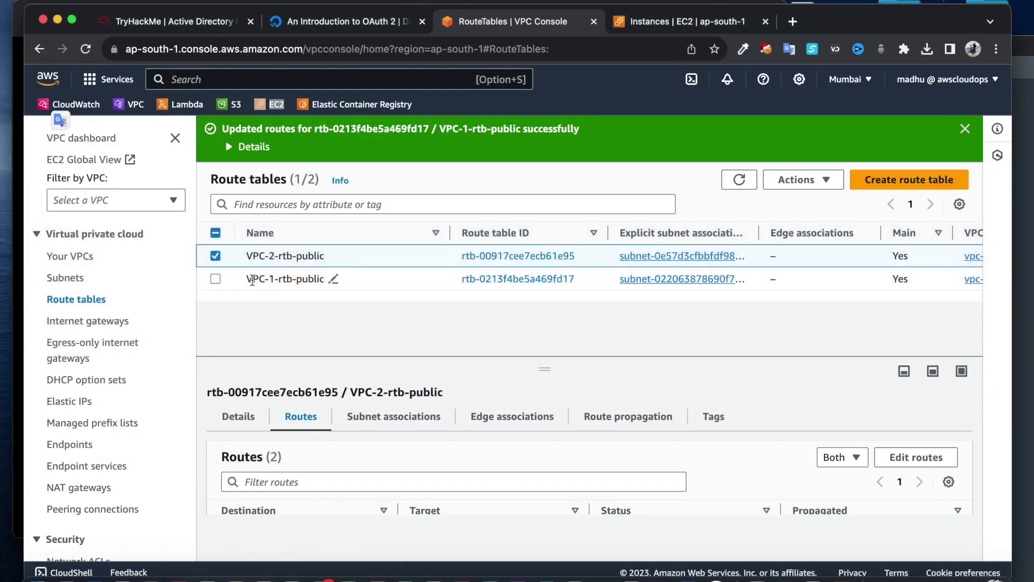
scroll(500, 467, "down", 2)
scroll(500, 467, "down", 3)
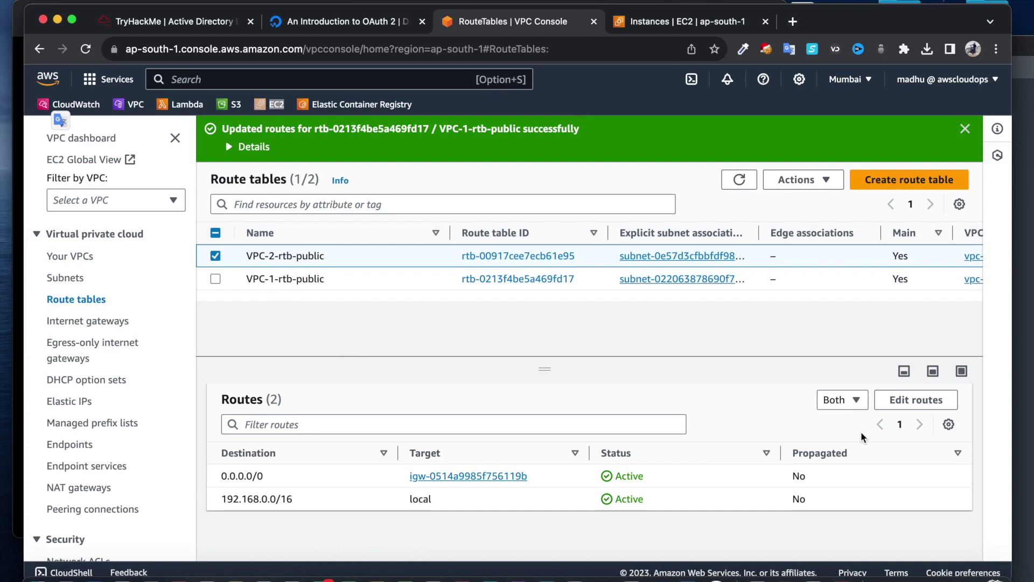
left_click(902, 403)
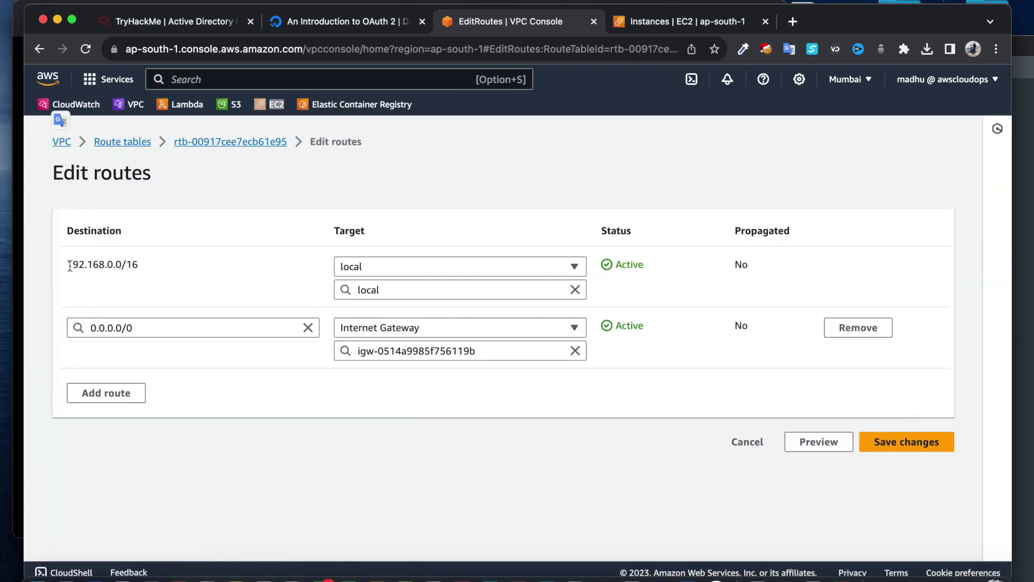
Step: Add a new route with destination 10.0.0.0/16 to the VPC-2 route table
left_click_drag(167, 269, 93, 325)
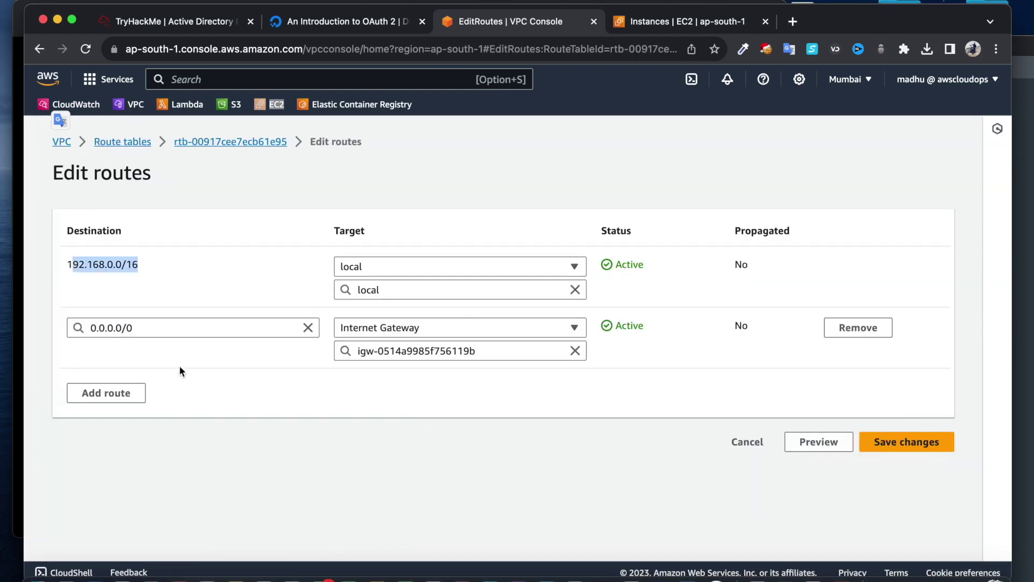
left_click(123, 399)
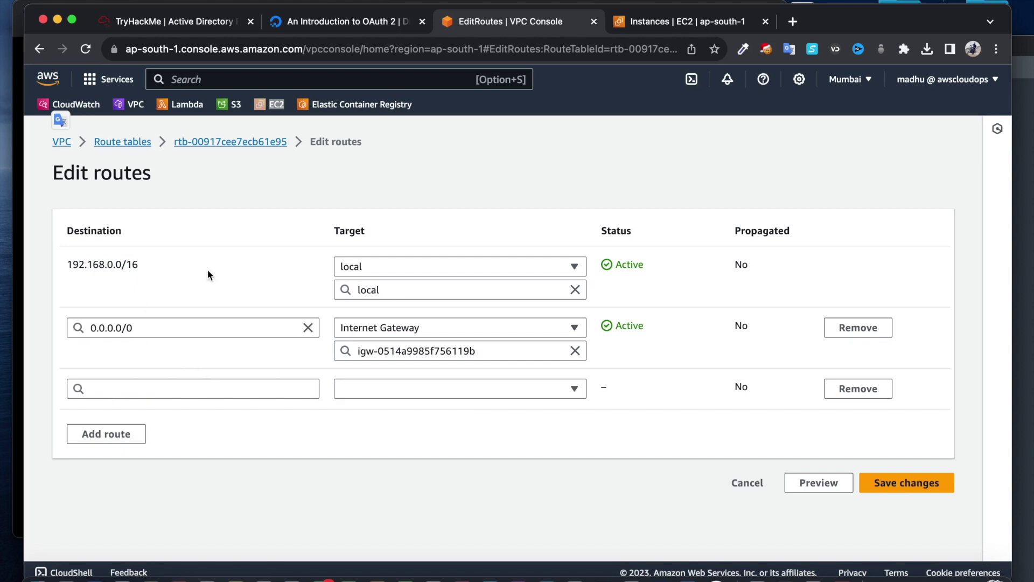
left_click(145, 391)
type("10")
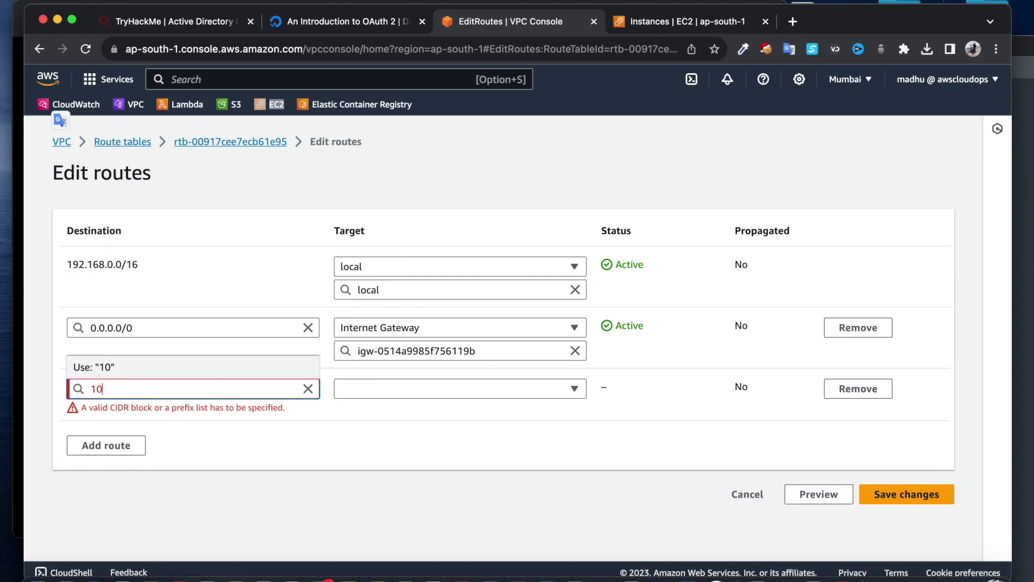
key("BackSpace")
key("BackSpace")
type("0.0.0/16")
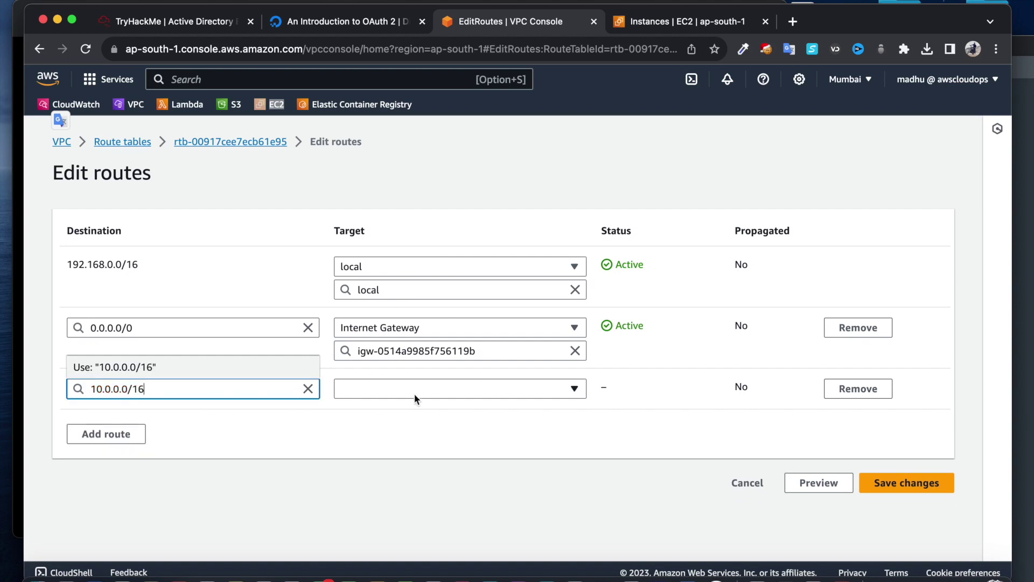
Step: Set the 10.0.0.0/16 route's target to Peering Connection pcx-0777662fcd53ab5fc and save the route changes
left_click(416, 396)
left_click(418, 361)
left_click(436, 410)
left_click(503, 456)
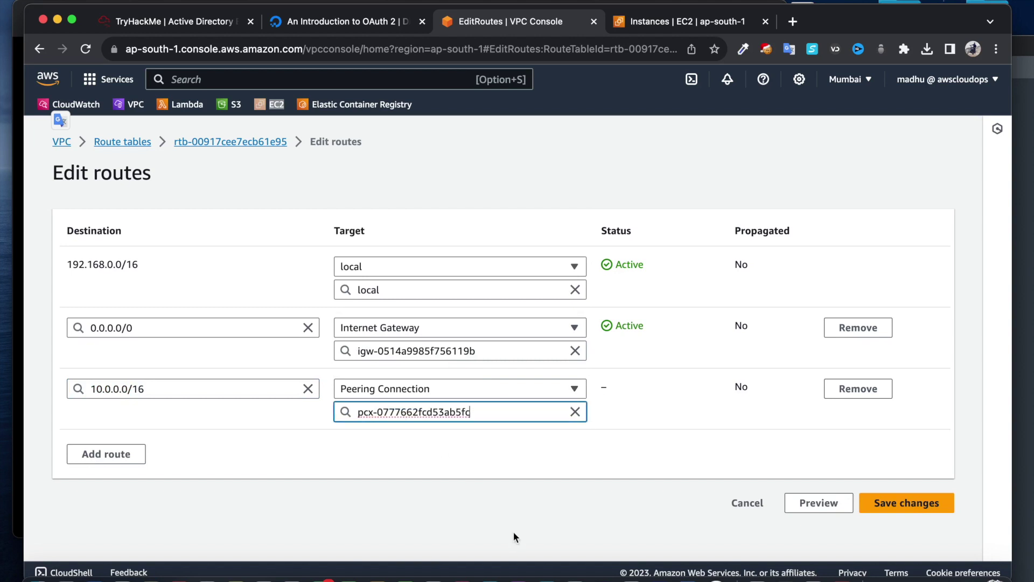
left_click(589, 576)
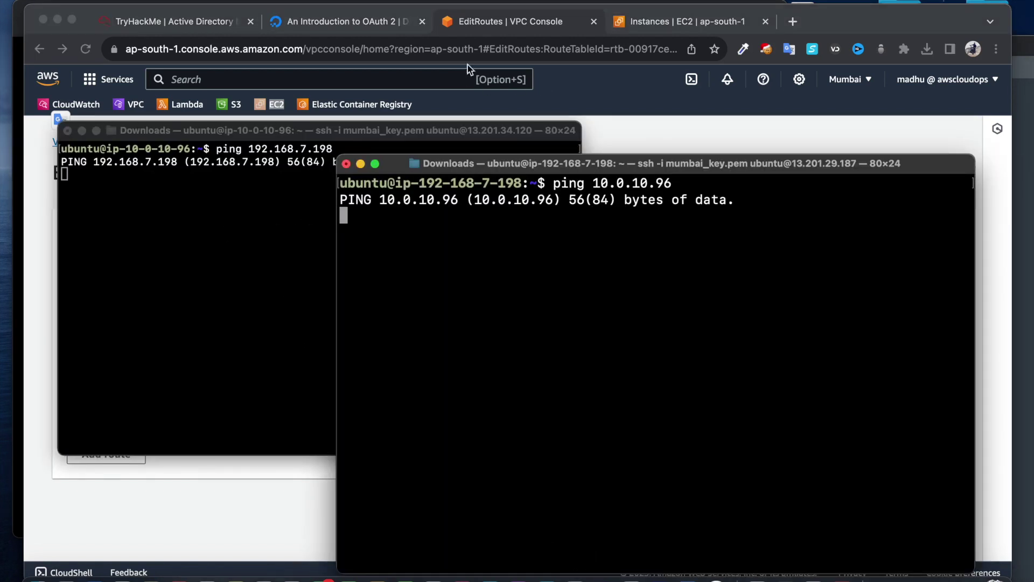
left_click(472, 24)
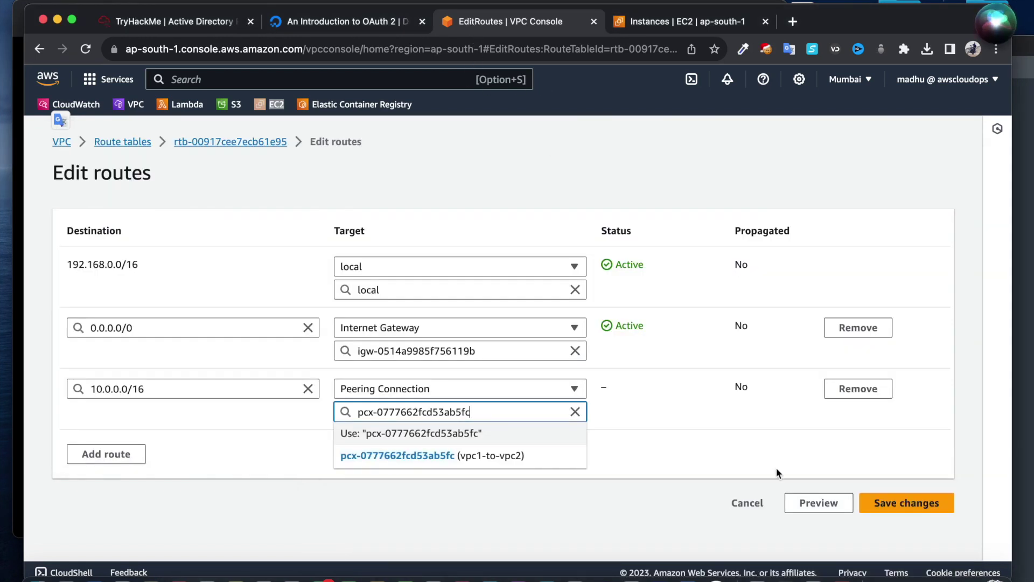
left_click(933, 507)
Step: Switch to the terminals, check the ping replies between both instances and stop both pings
left_click(571, 574)
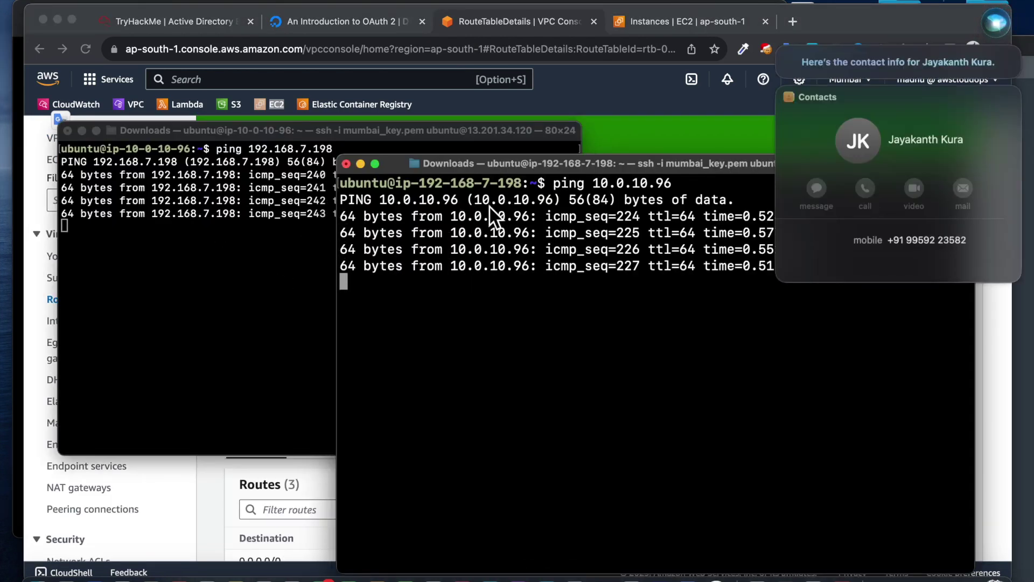
left_click(792, 284)
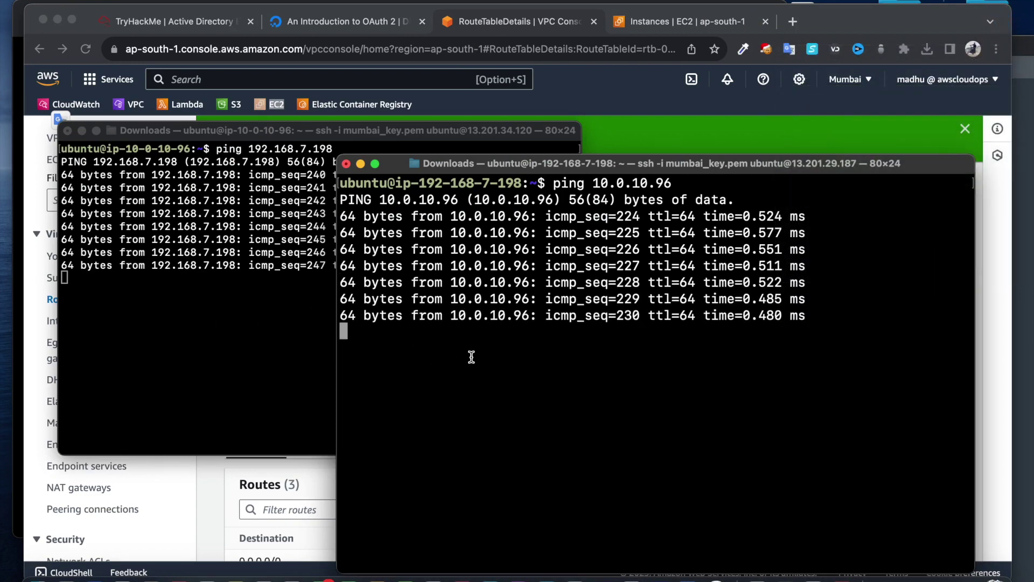
key("ctrl+c")
left_click(241, 358)
key("ctrl+c")
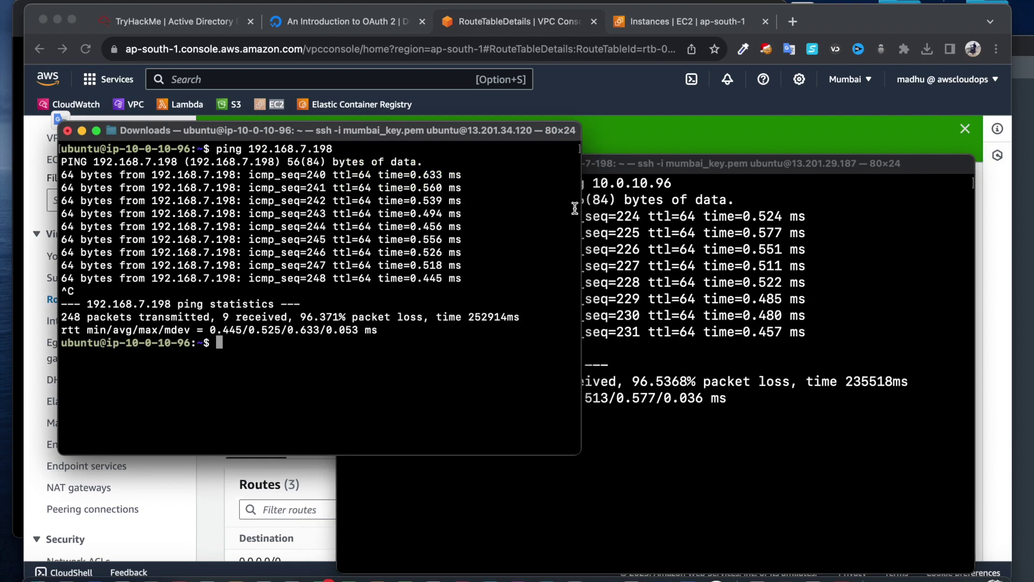
Step: Examine the inbound security rules of the vpc-1 instance in the EC2 console, including the ICMP rule's source
left_click(647, 28)
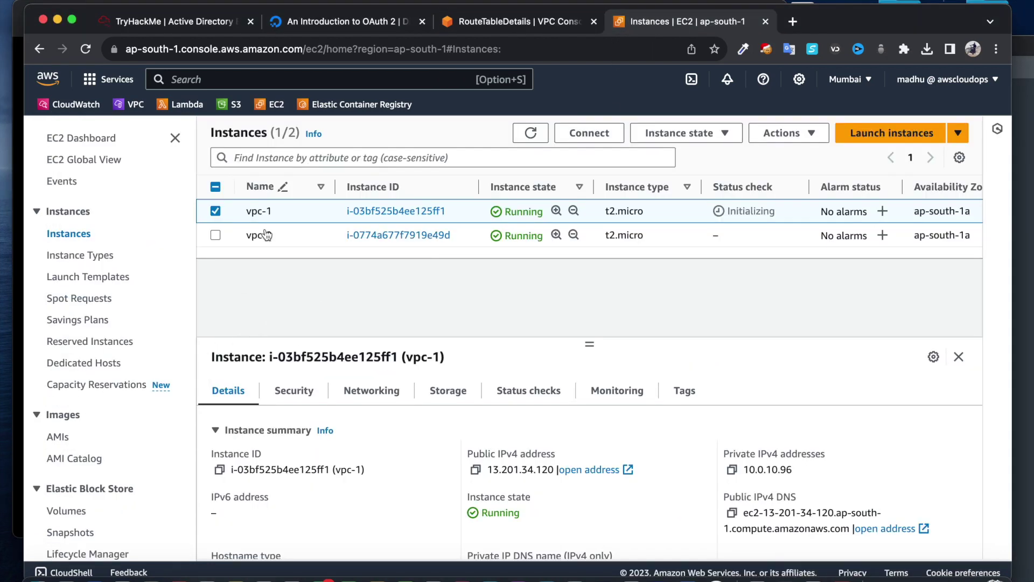
left_click(294, 390)
scroll(620, 373, "down", 3)
scroll(519, 414, "down", 3)
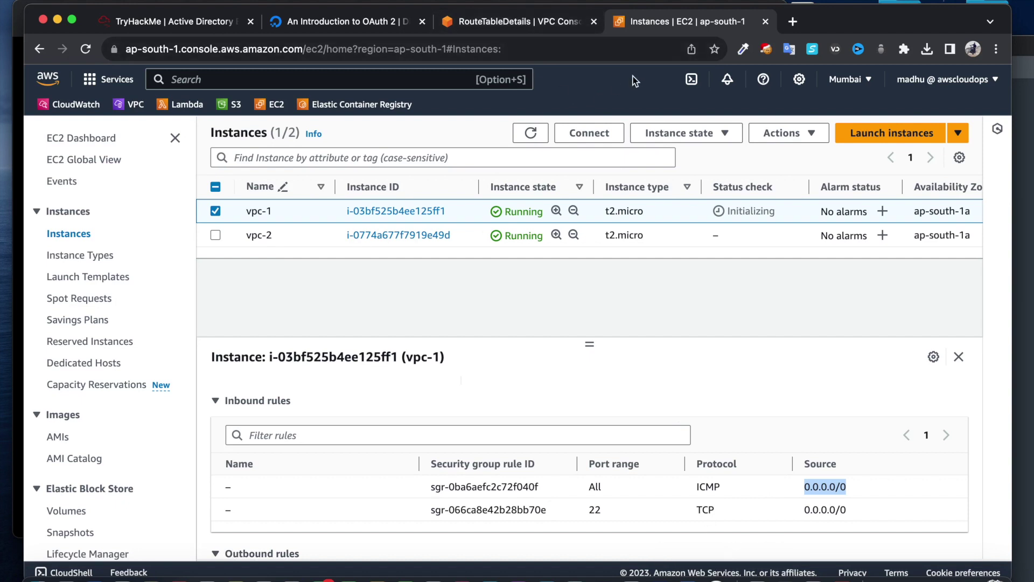
Step: Switch to the VPC Peering notes in Sublime Text
left_click(784, 577)
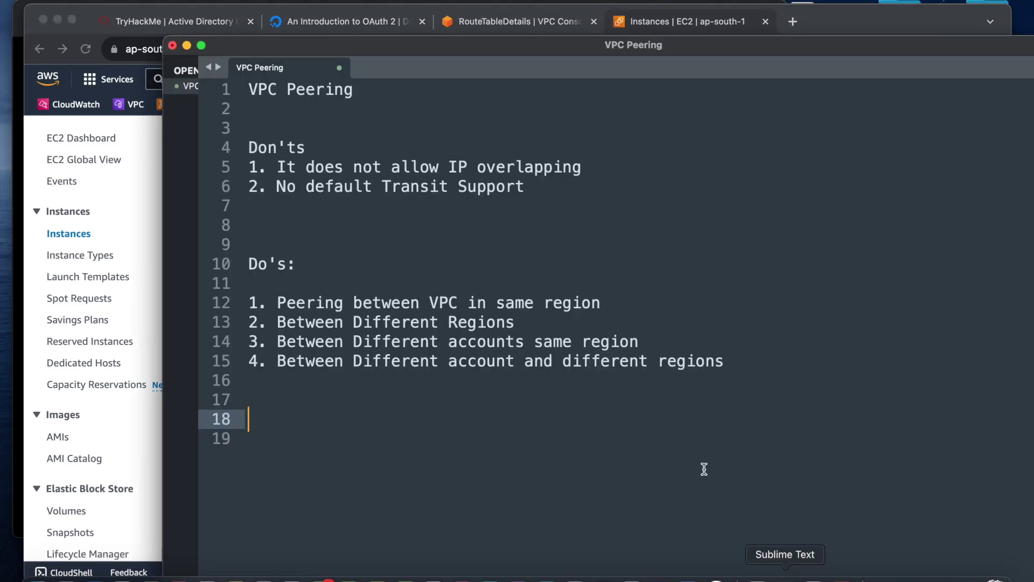